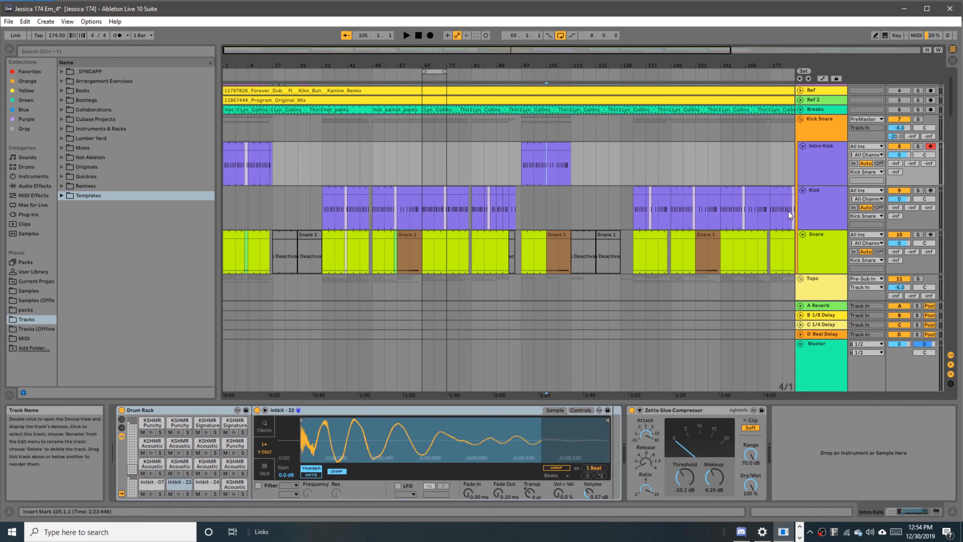
- Look over the Kick and Snare tracks and play the arrangement from bar 33 at Drop 1 and bar 65 at Drop Alternate
left_click(733, 212)
left_click(746, 250)
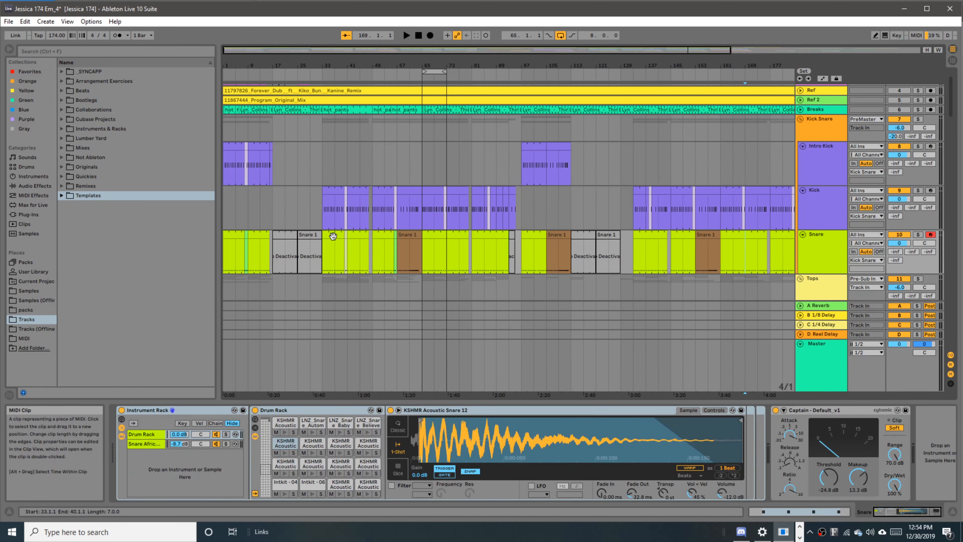
left_click(325, 223)
scroll(553, 229, "up", 3)
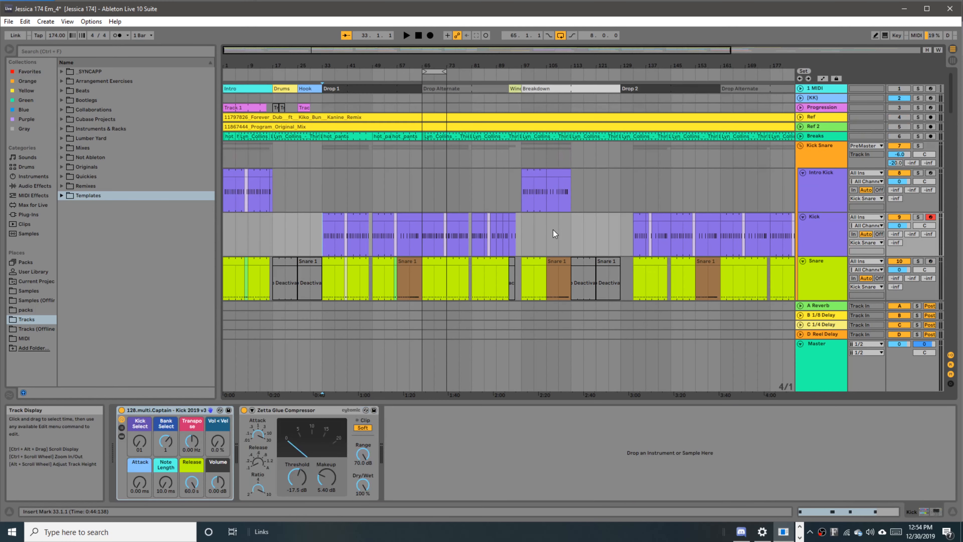
scroll(417, 226, "down", 3)
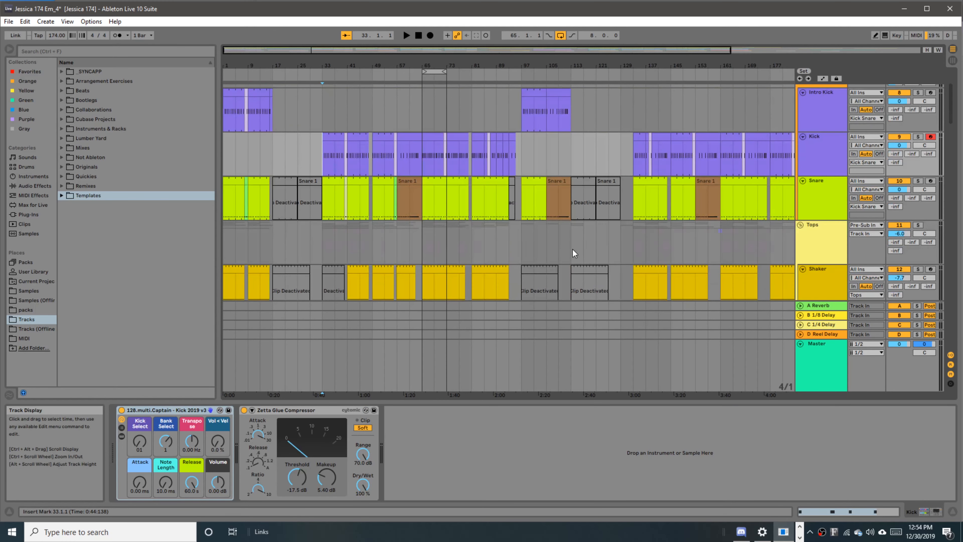
scroll(576, 254, "up", 3)
key("Home")
left_click(327, 241)
key("space")
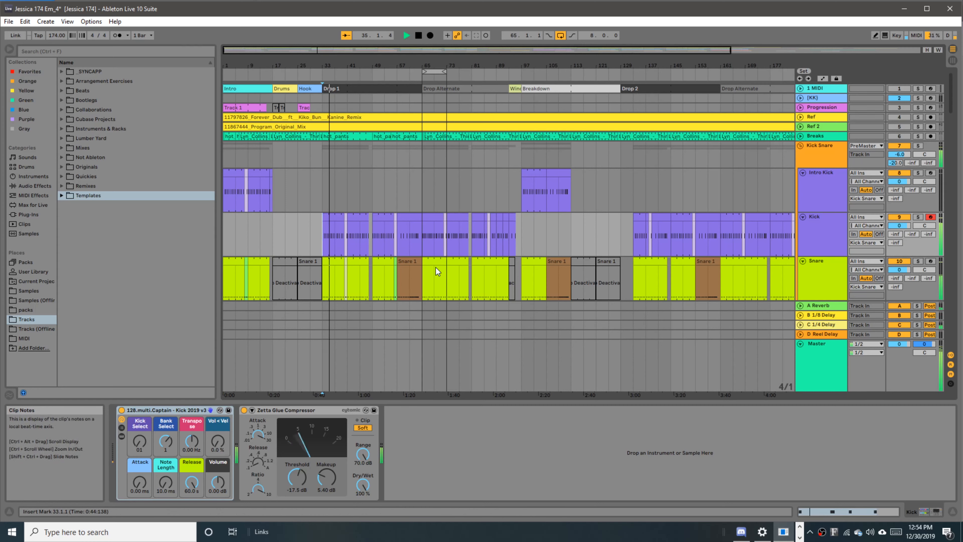
left_click(425, 281)
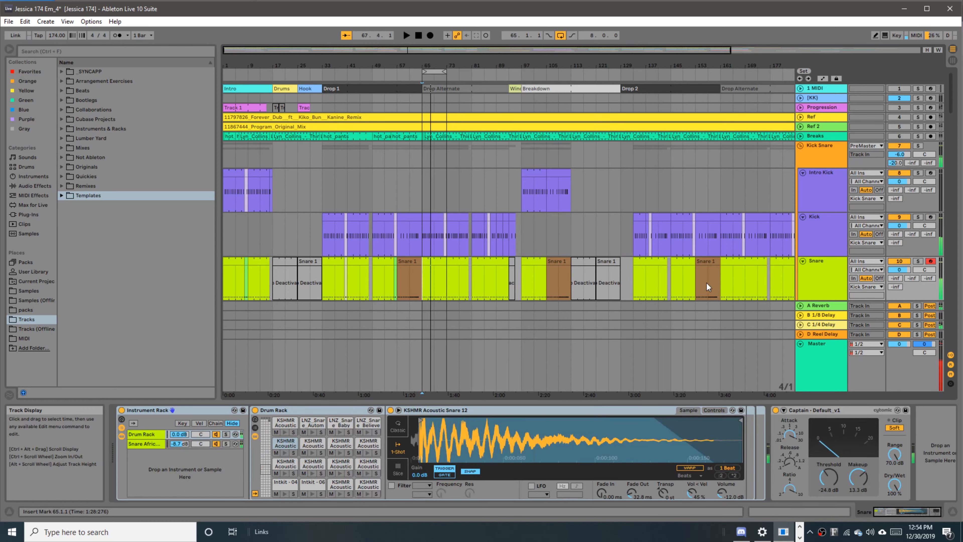
- Unfold the Ducks group in the bus routing, inspect the LFOTool shape on the Kick Duck track, and close the plug-in window
scroll(705, 279, "down", 8)
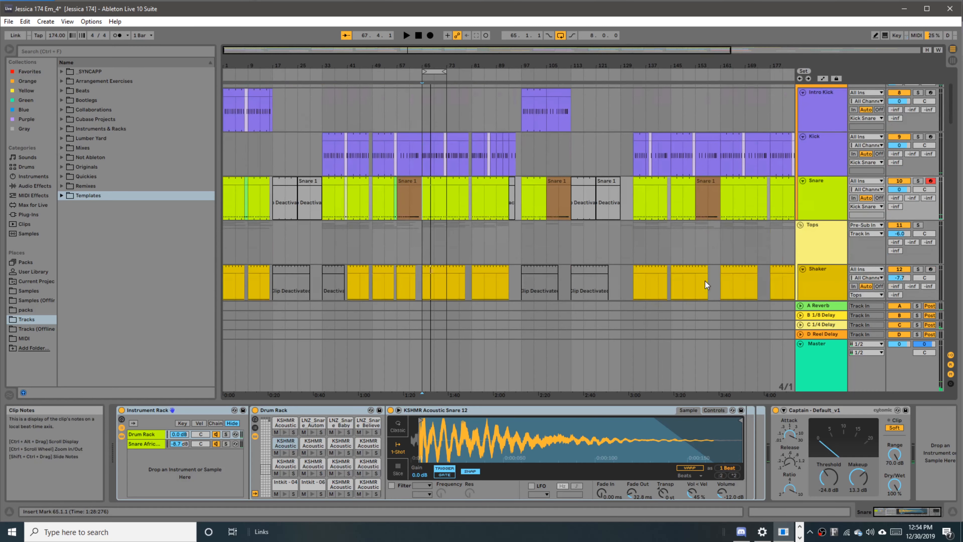
scroll(710, 274, "down", 15)
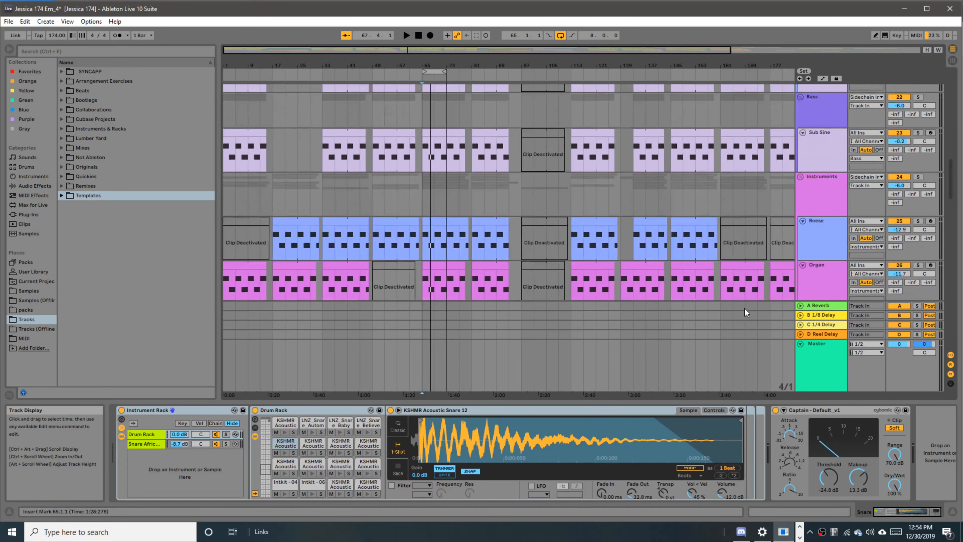
scroll(738, 244, "down", 10)
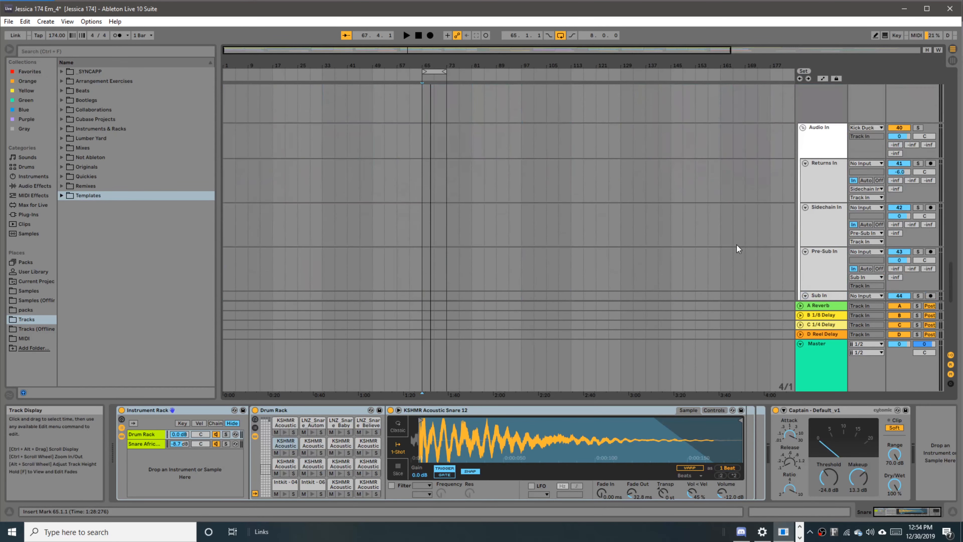
scroll(756, 200, "down", 4)
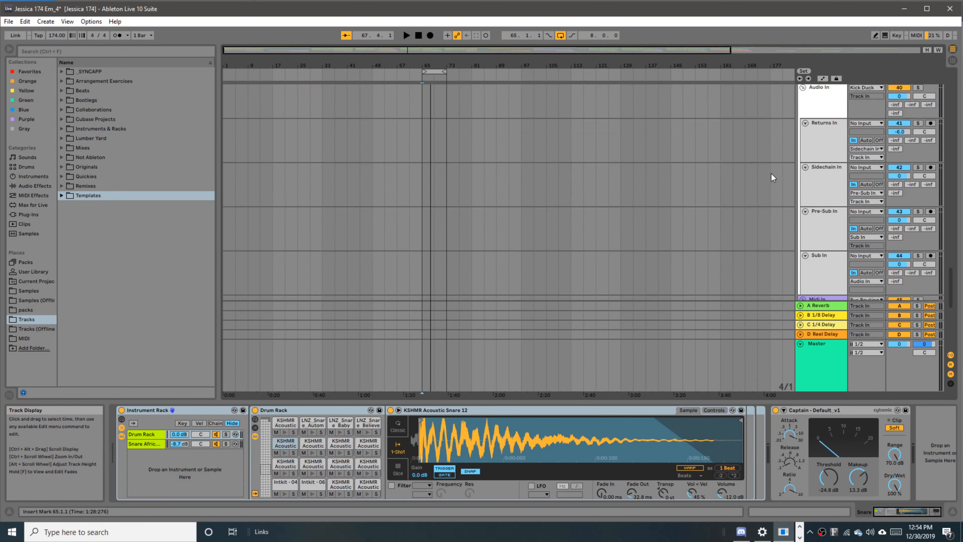
scroll(774, 238, "down", 8)
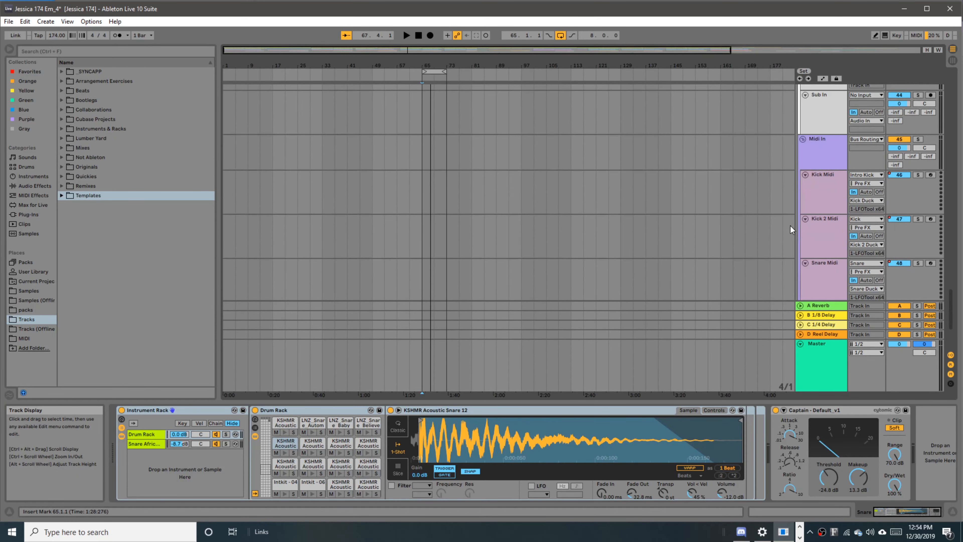
scroll(749, 207, "down", 1)
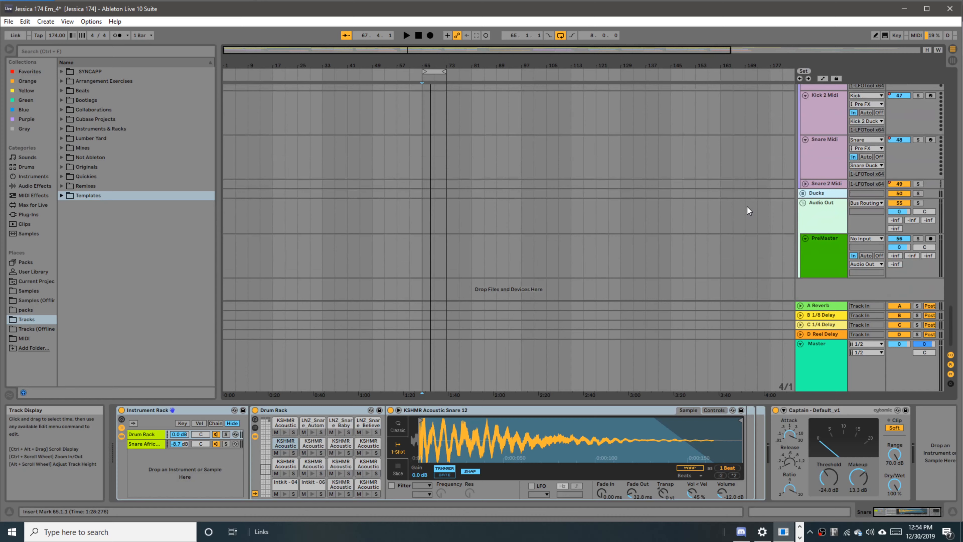
left_click(803, 193)
left_click(823, 246)
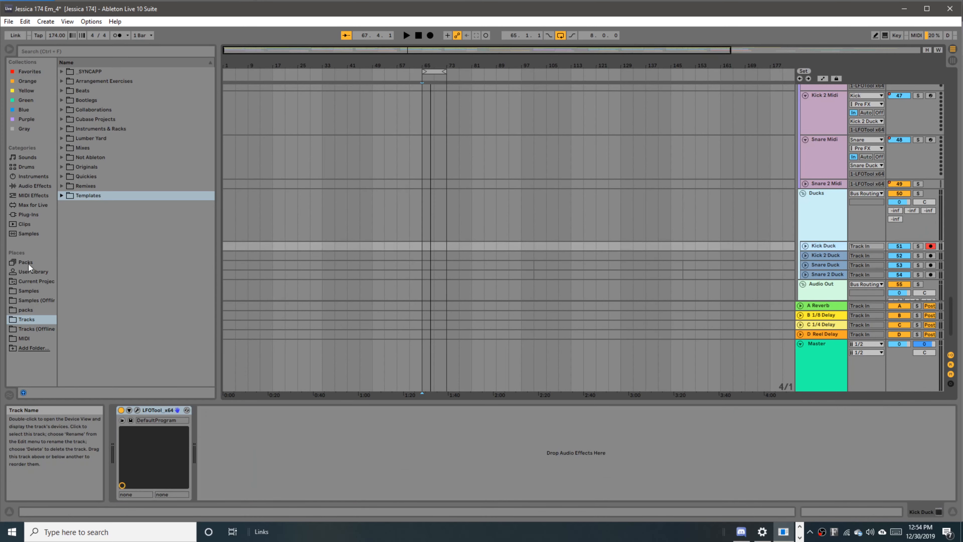
left_click(137, 411)
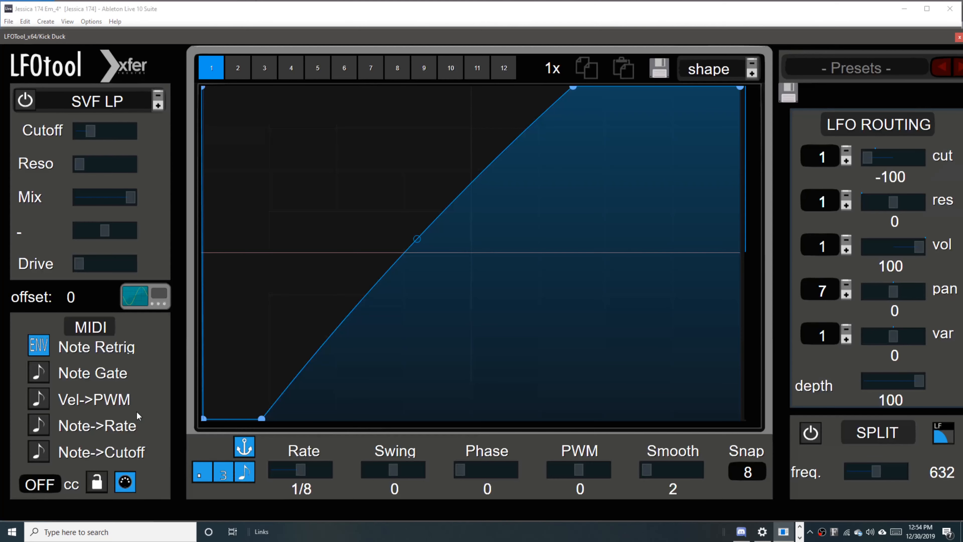
left_click(956, 39)
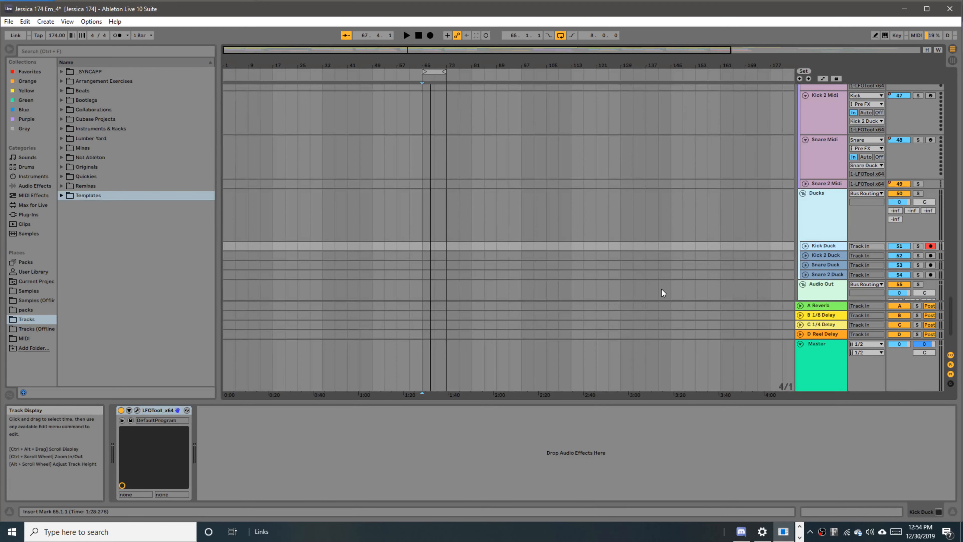
- Fold the existing Bus Routing group, expand the Templates folder in the browser, and delete the group from the set
scroll(812, 213, "up", 5)
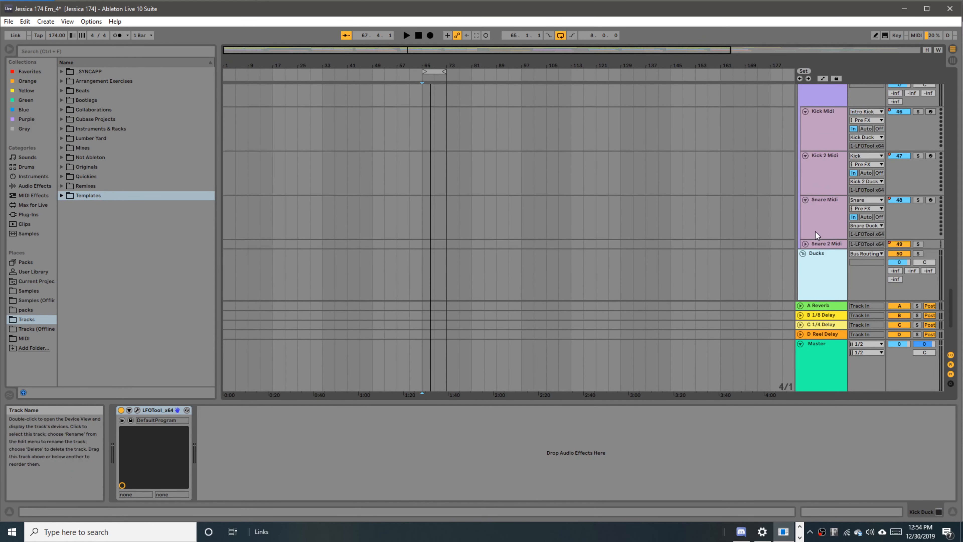
scroll(820, 256, "up", 8)
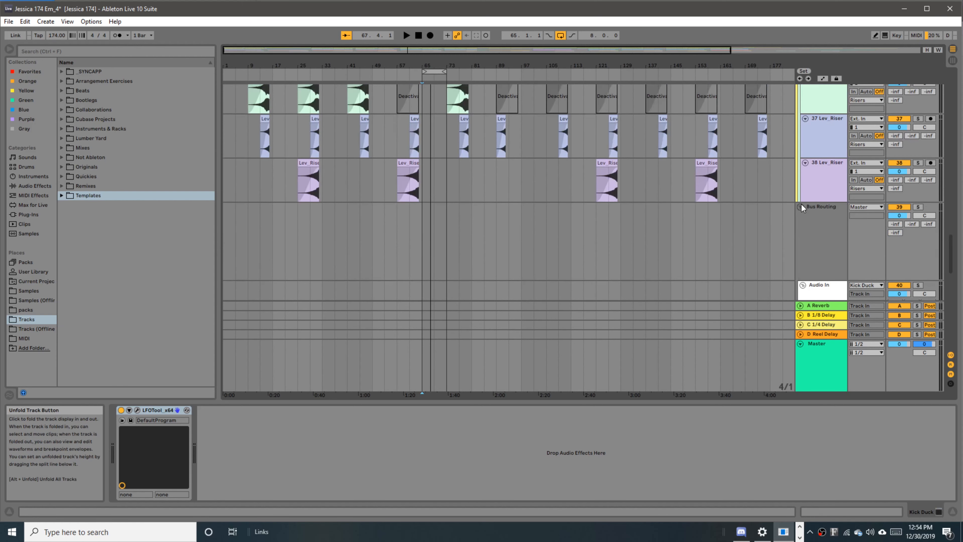
left_click(800, 205)
left_click(815, 374)
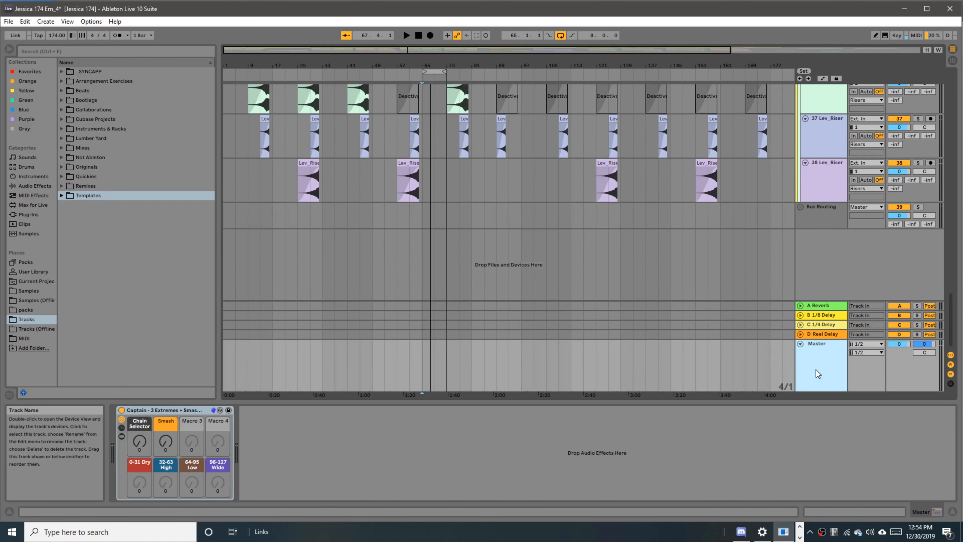
left_click(807, 219)
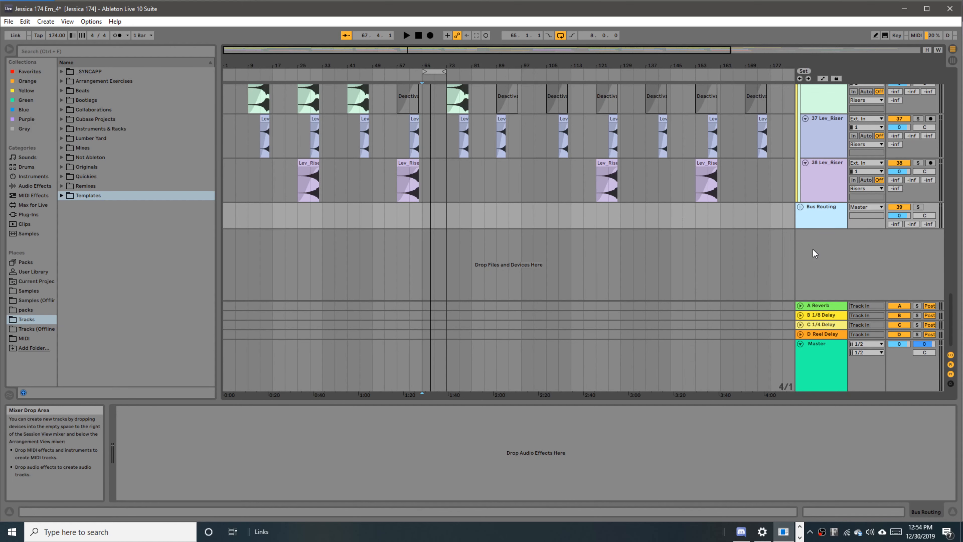
left_click(62, 195)
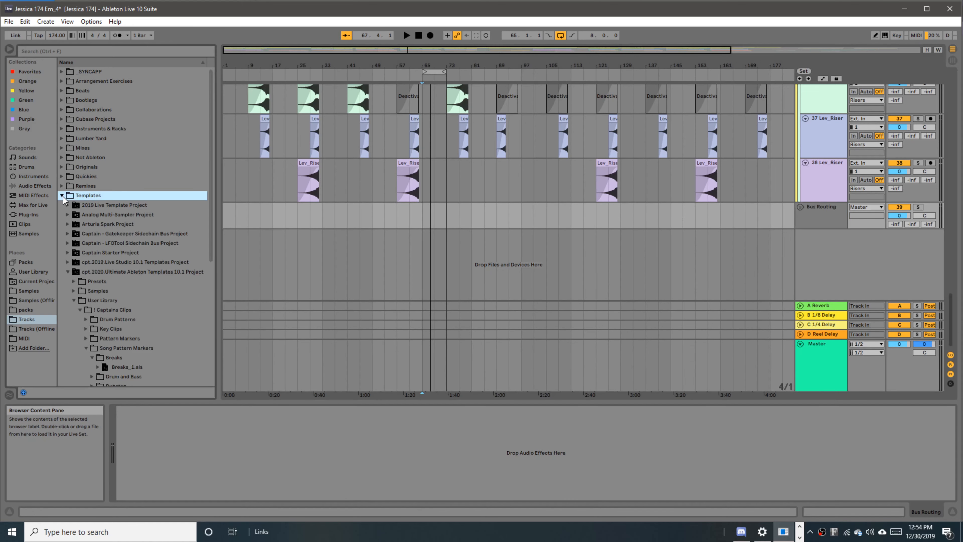
left_click(819, 218)
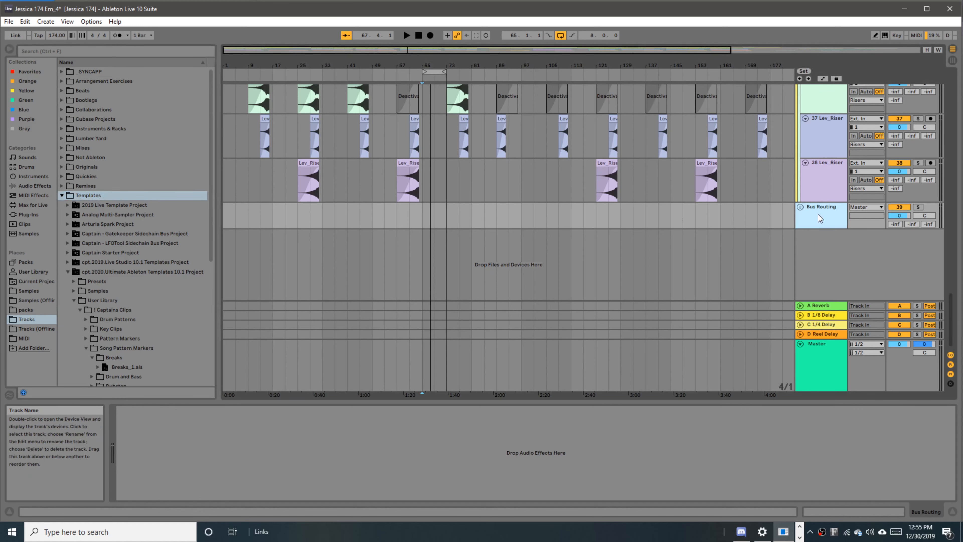
key("Delete")
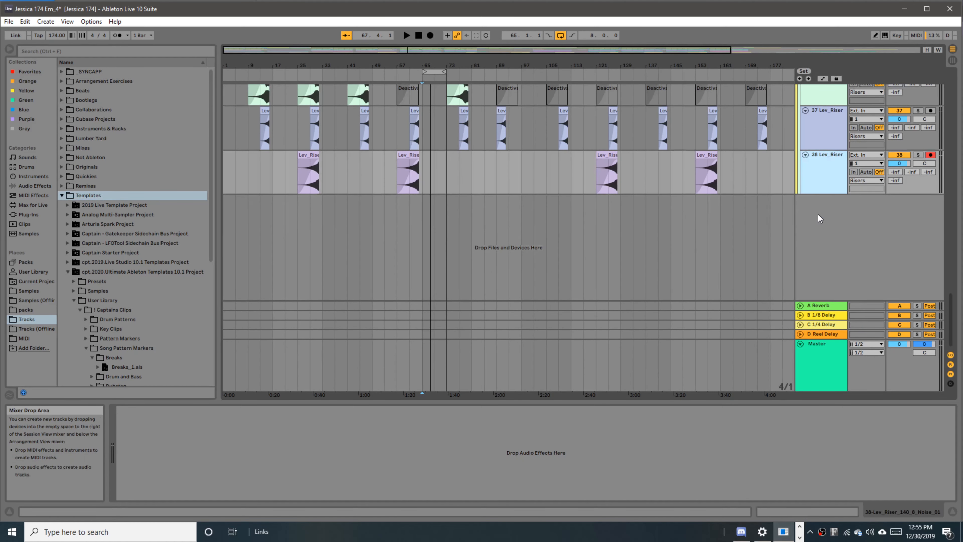
- Load the Bus Routing group from the cpt.2020 Studio Pre...ate Template_v1.als set in the Ultimate Ableton Templates 10.1 project
scroll(128, 314, "down", 3)
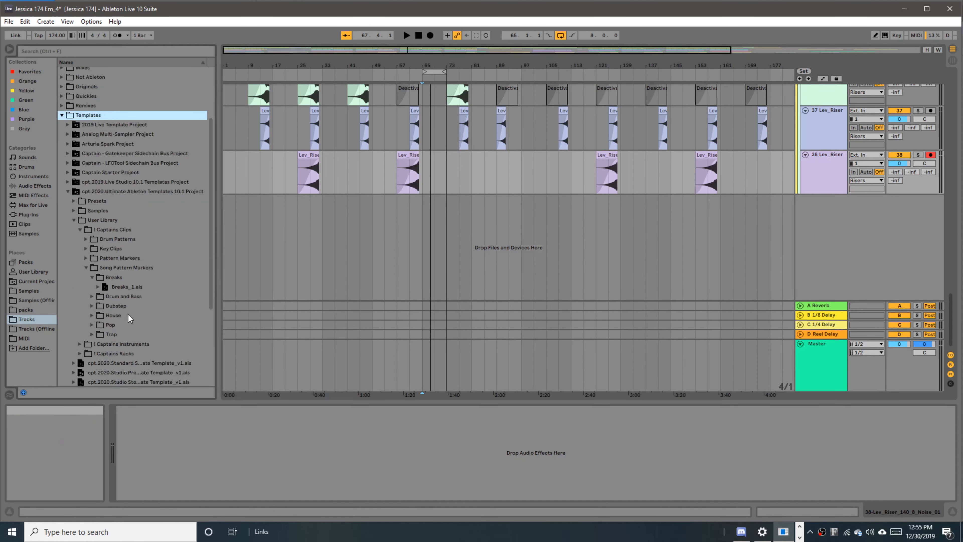
left_click(74, 219)
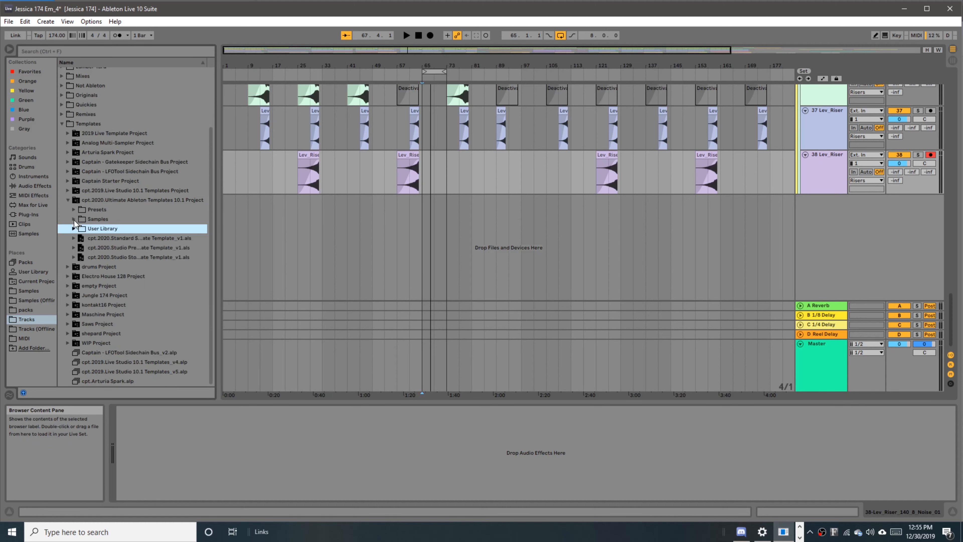
left_click(180, 199)
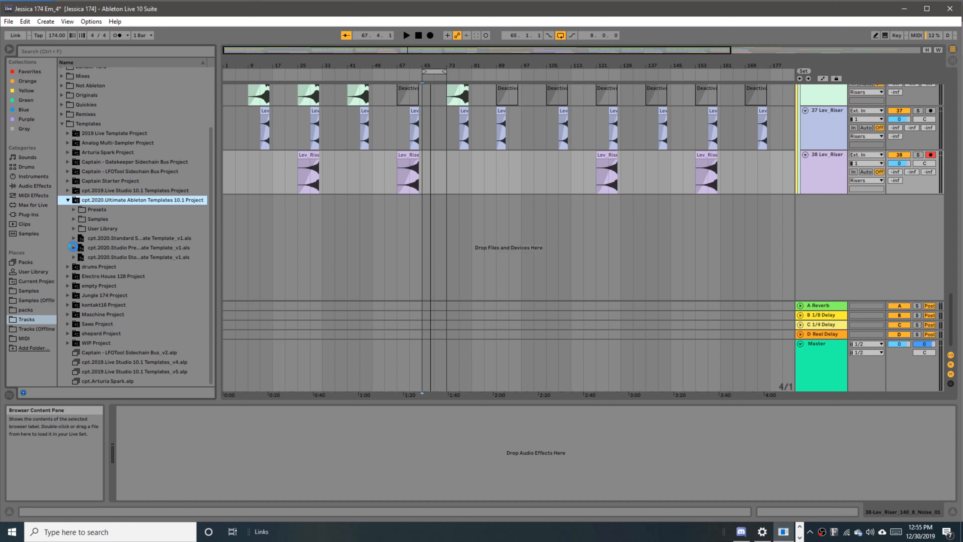
left_click(73, 247)
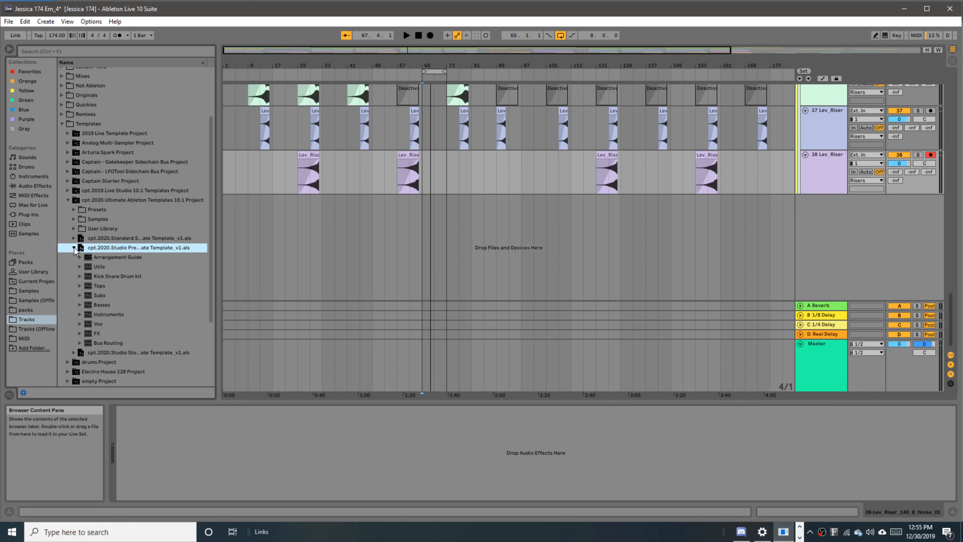
double_click(88, 344)
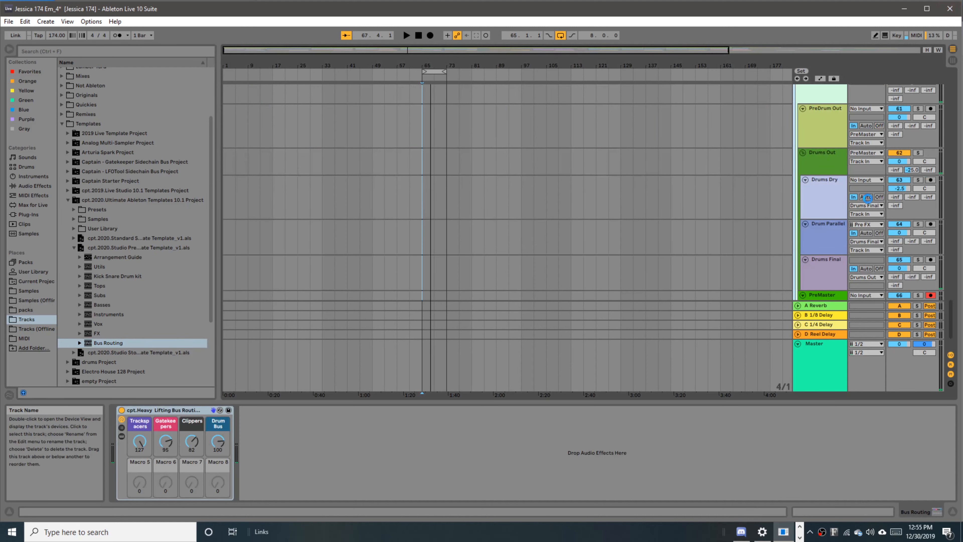
- Route the Kick Snare group's output to Kick Snare In, with its volume at -10 dB and its first send at -inf
left_click_drag(951, 324, 937, 76)
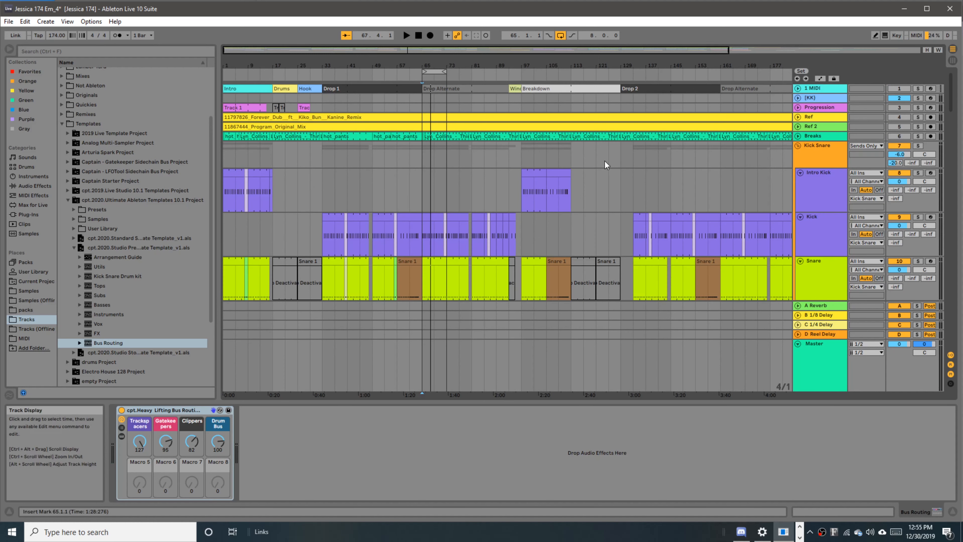
left_click(816, 148)
left_click(867, 145)
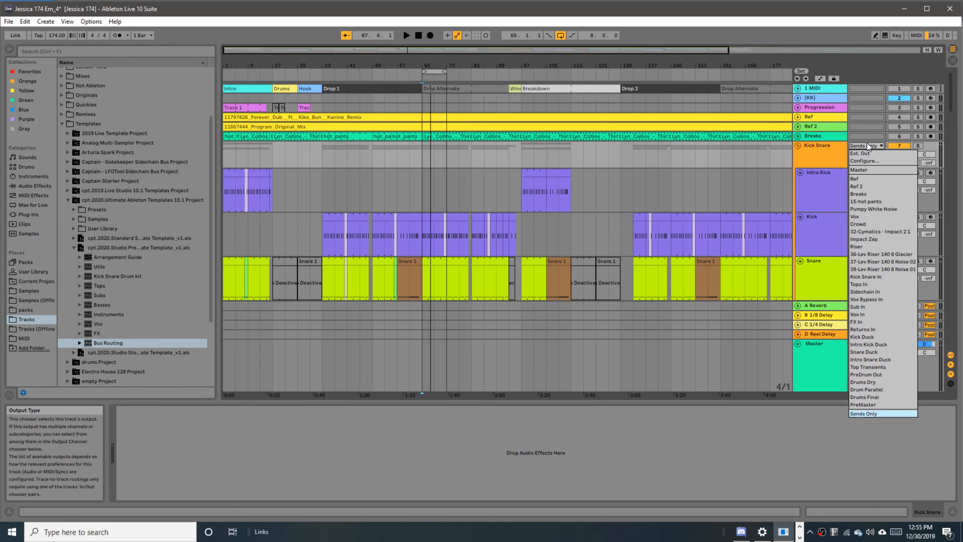
left_click(882, 278)
left_click_drag(896, 163, 896, 184)
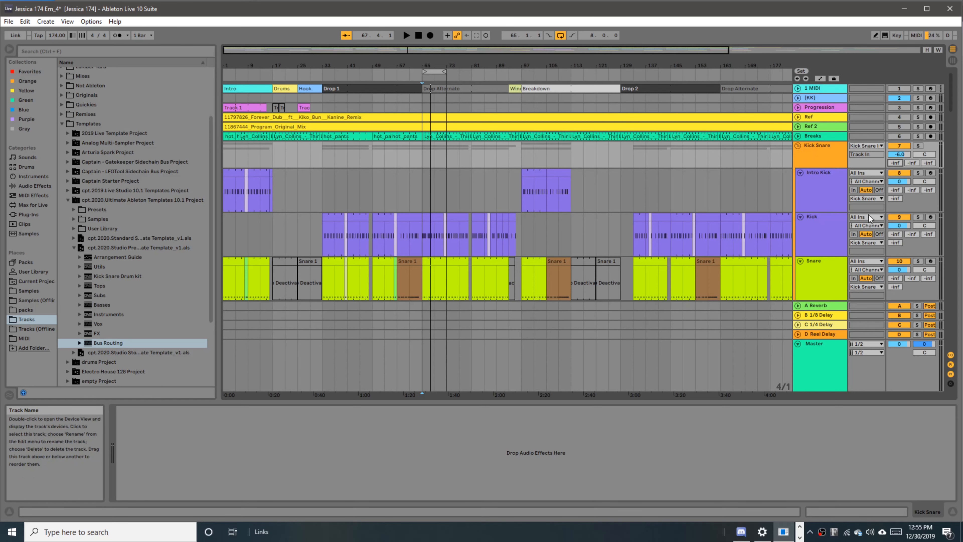
scroll(870, 211, "down", 1)
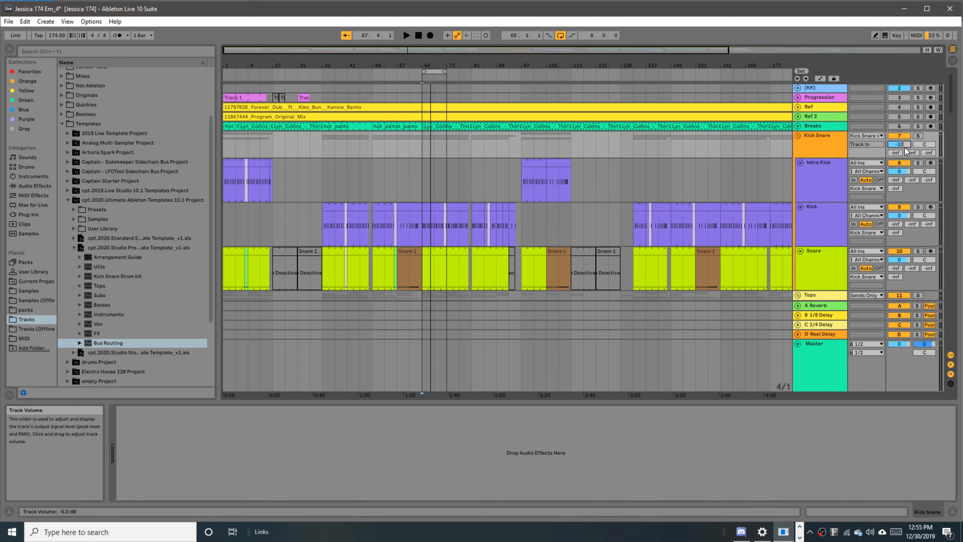
left_click(814, 135)
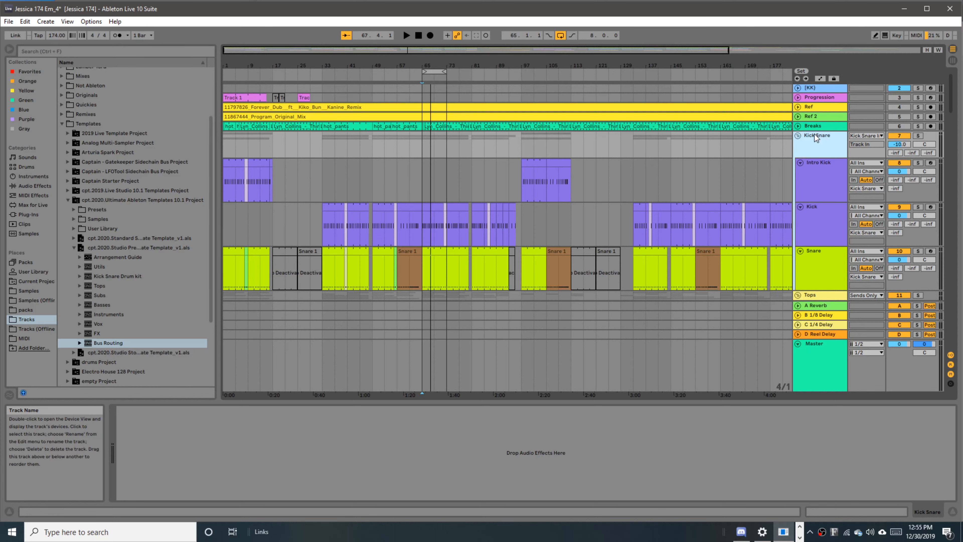
- Set the Tops group's volume to -14 dB
scroll(827, 223, "down", 5)
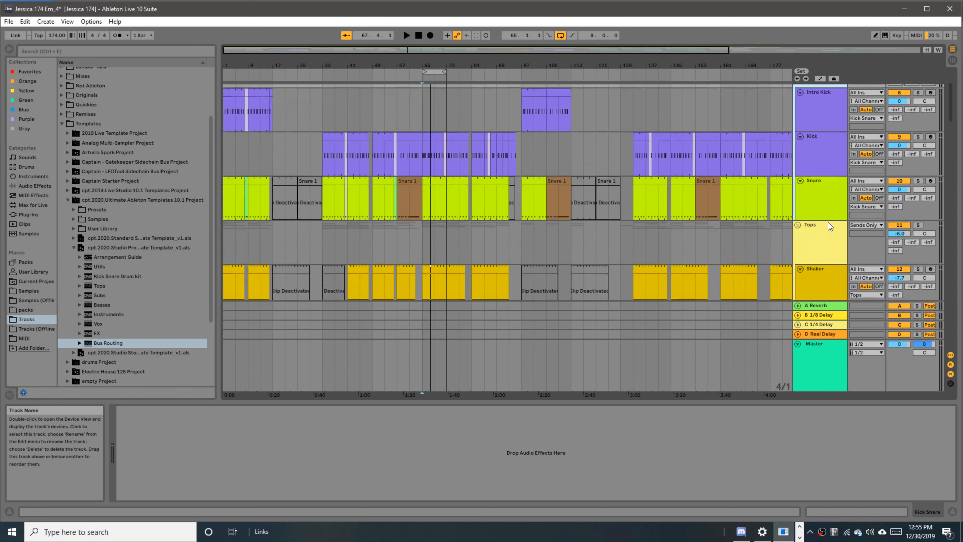
left_click(821, 225)
scroll(826, 229, "down", 1)
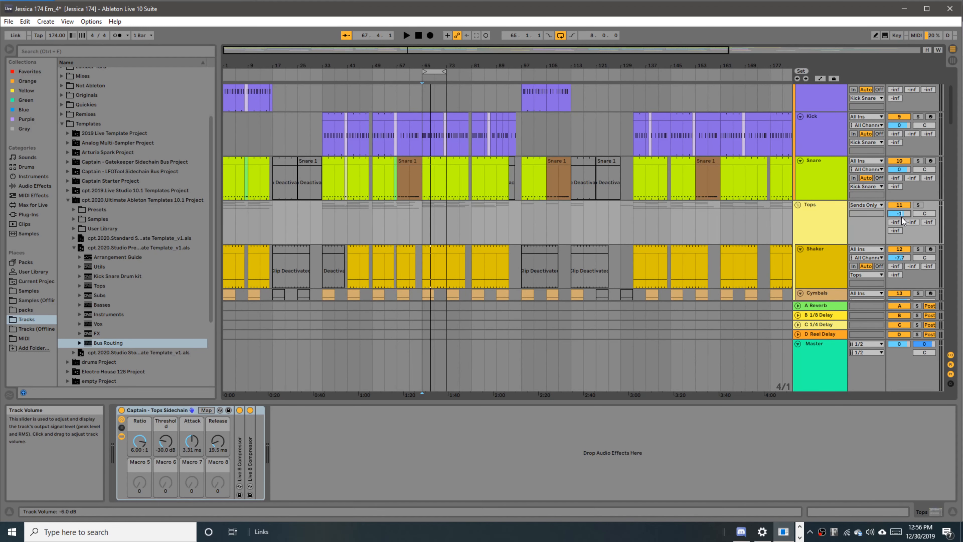
key("Return")
scroll(823, 246, "down", 4)
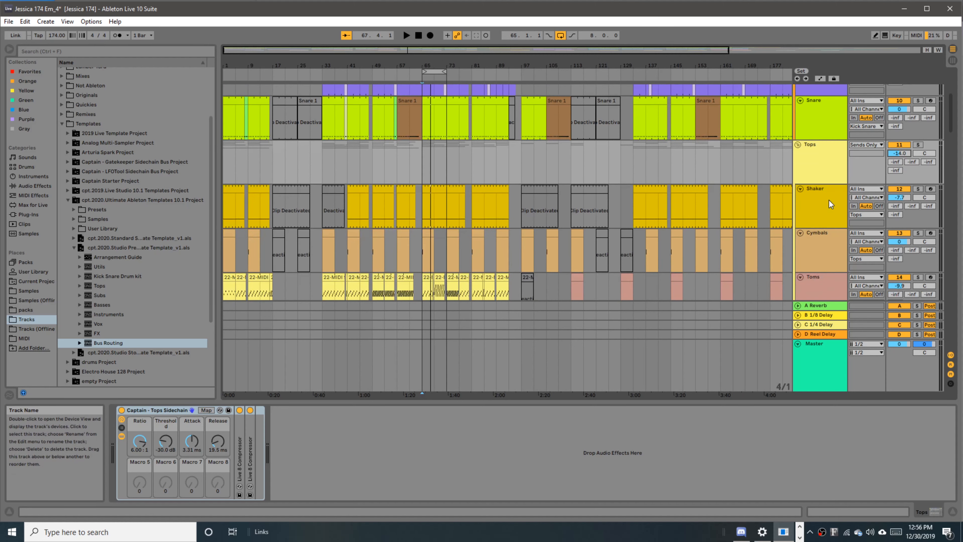
- Route the Tops group's output to Tops In
scroll(829, 201, "up", 3)
left_click(870, 183)
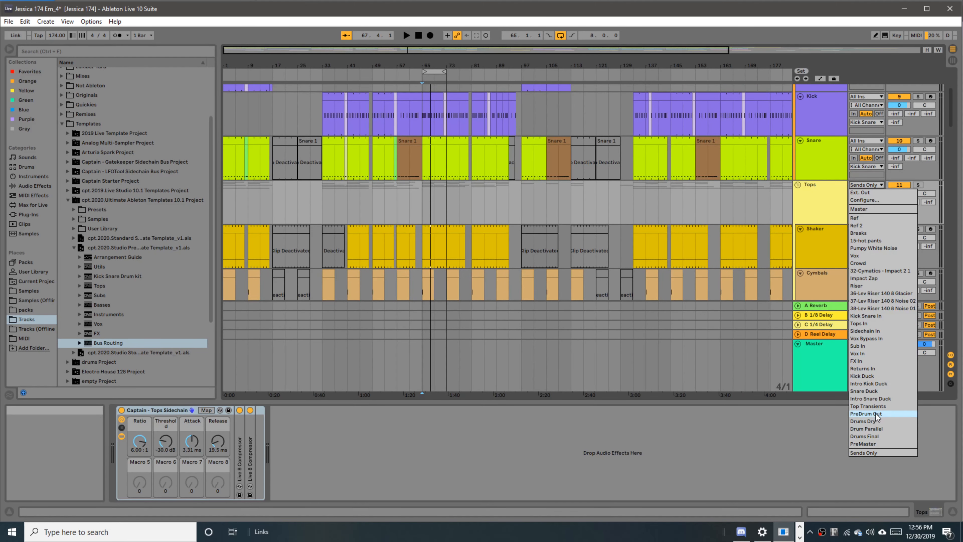
left_click(886, 323)
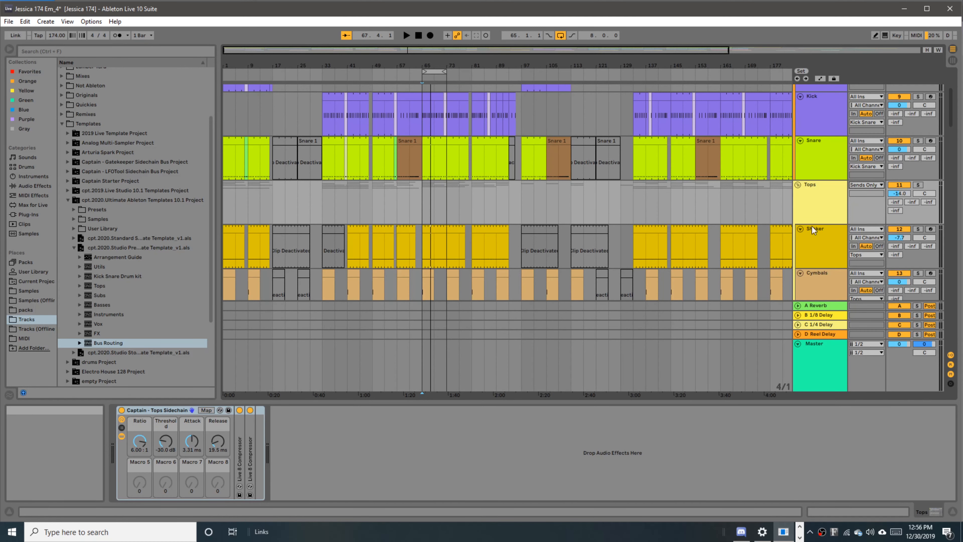
- Route the Vox group's output to Vox In and the Sub group's output to Sub In
scroll(818, 215, "down", 5)
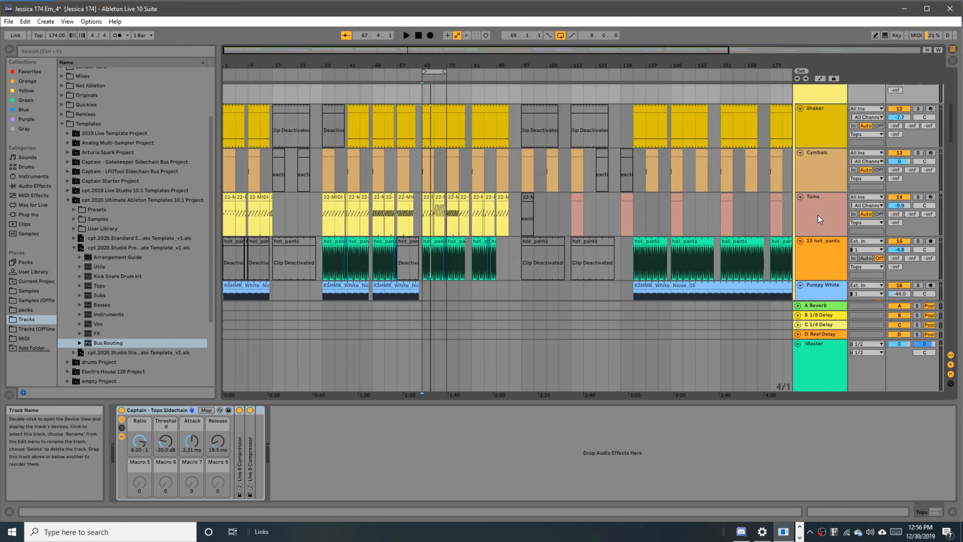
scroll(819, 218, "down", 4)
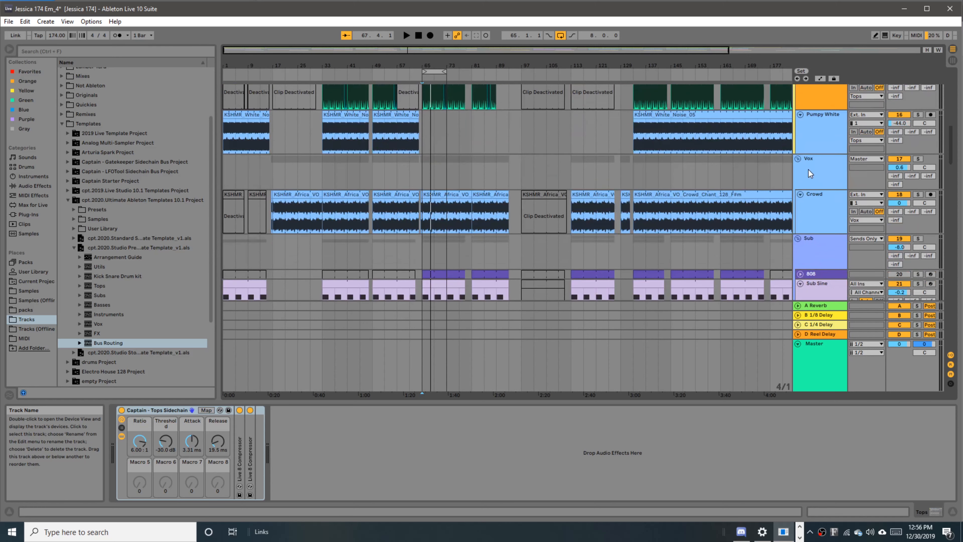
left_click(808, 170)
left_click(866, 159)
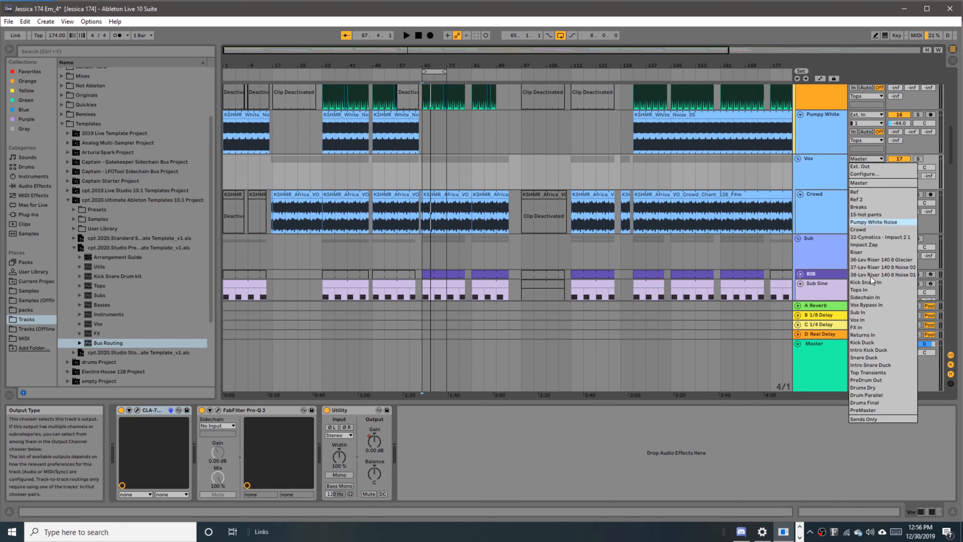
left_click(872, 321)
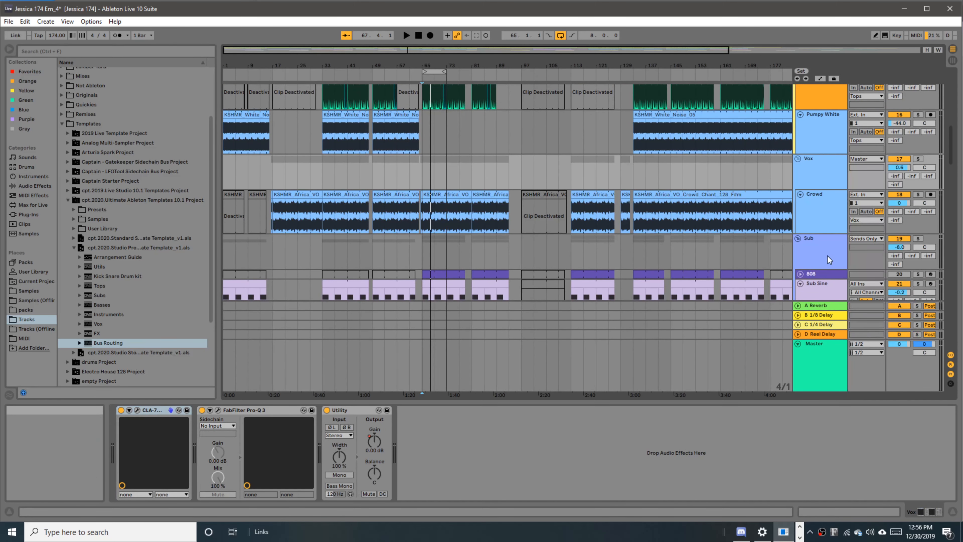
left_click(824, 248)
left_click(855, 240)
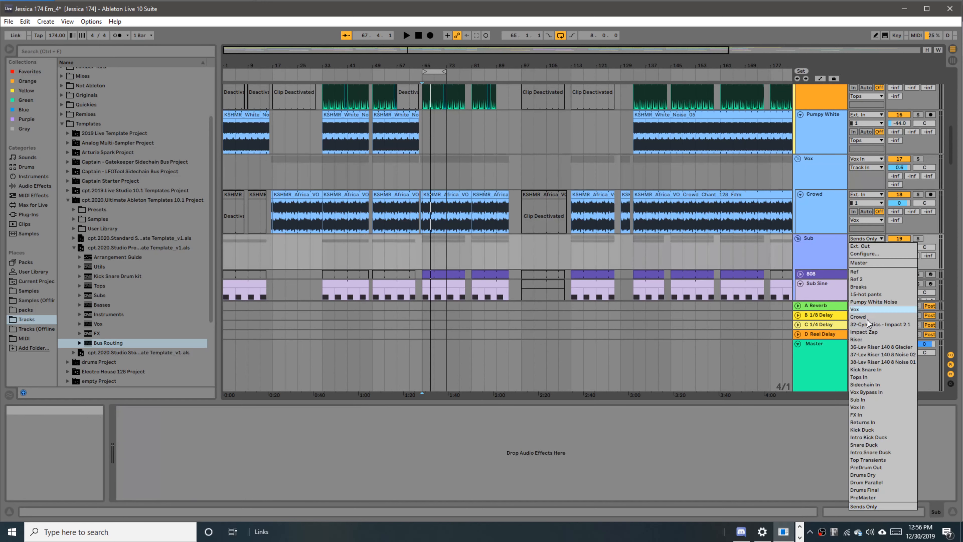
left_click(885, 395)
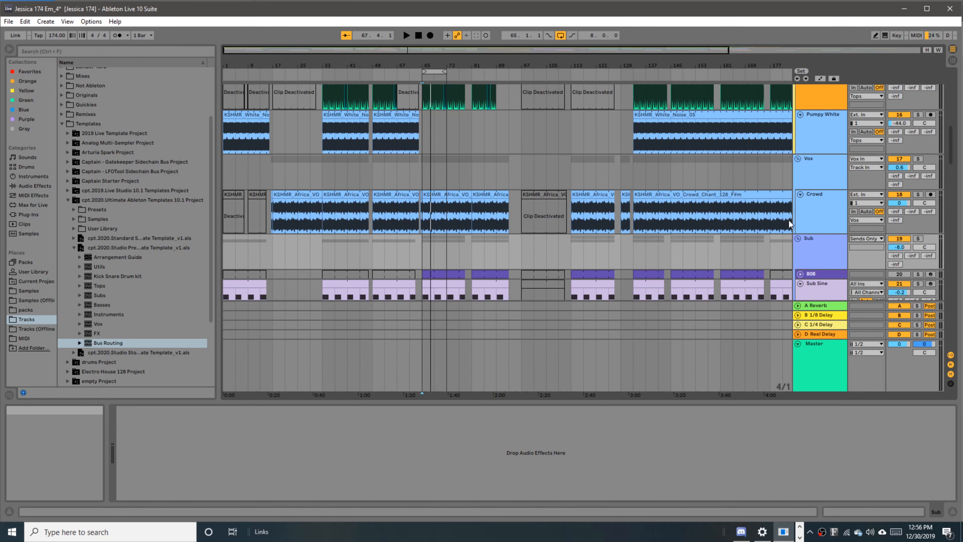
- Route the outputs of the Bass and Instruments groups to Sidechain In
scroll(811, 245, "down", 5)
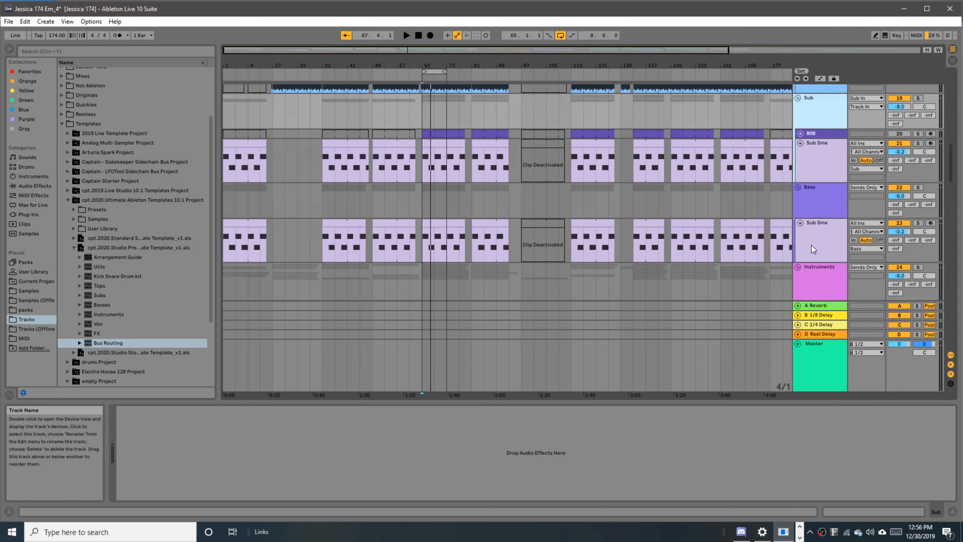
left_click(809, 188)
left_click(865, 187)
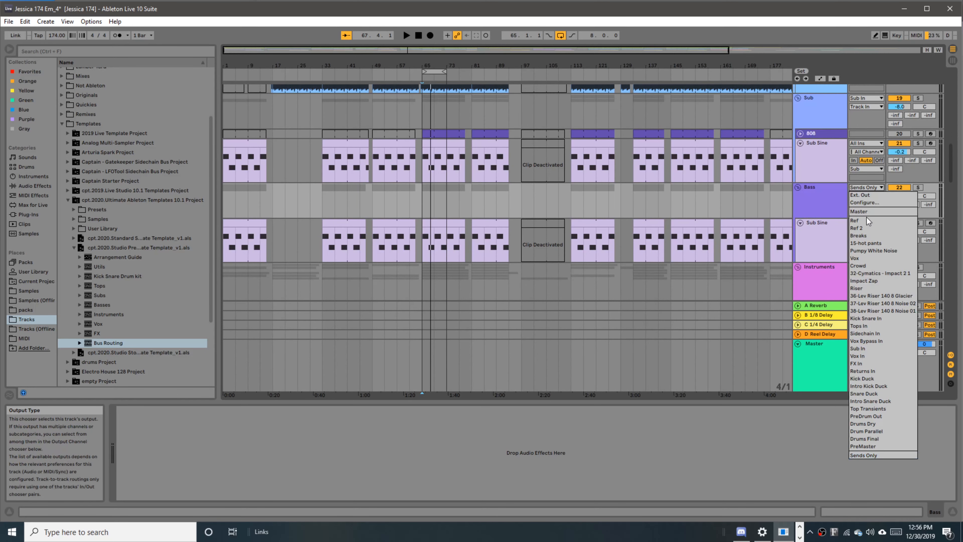
left_click(883, 334)
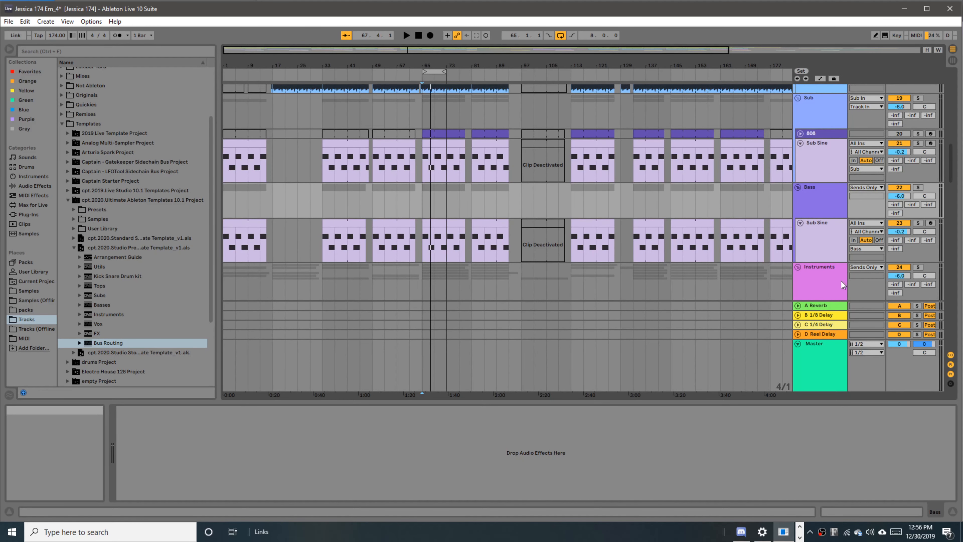
left_click(817, 282)
scroll(848, 201, "down", 3)
left_click(866, 197)
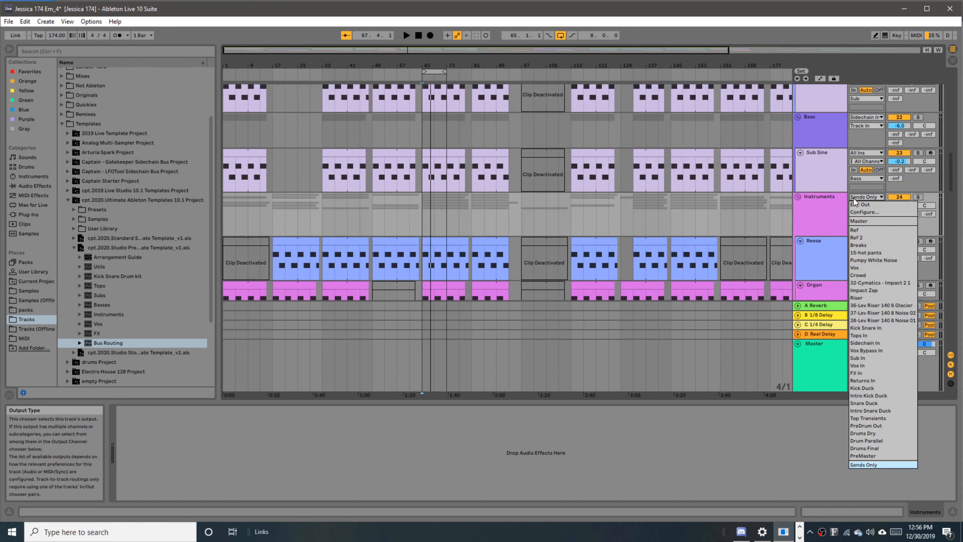
left_click(872, 345)
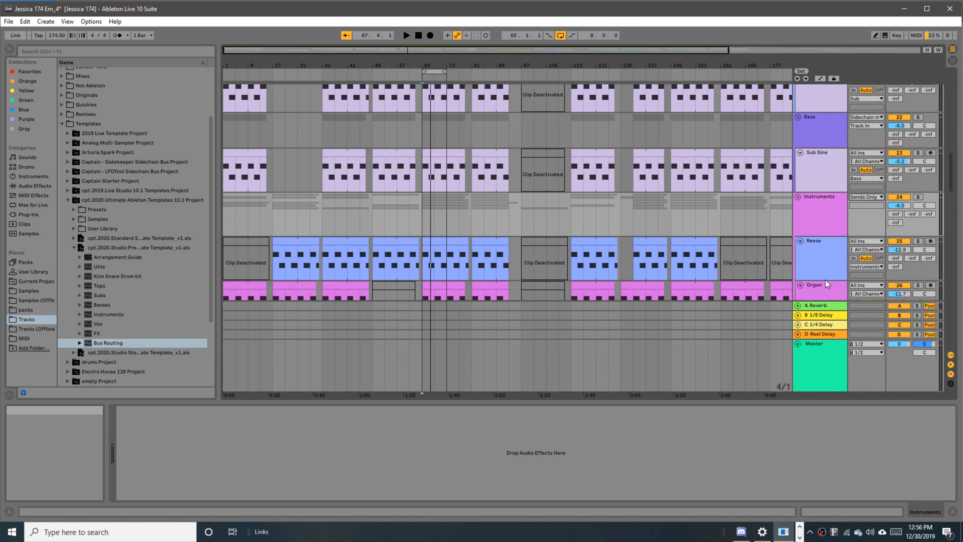
- Route the FX group's output to FX In and set its volume to -10 dB
scroll(812, 258, "down", 6)
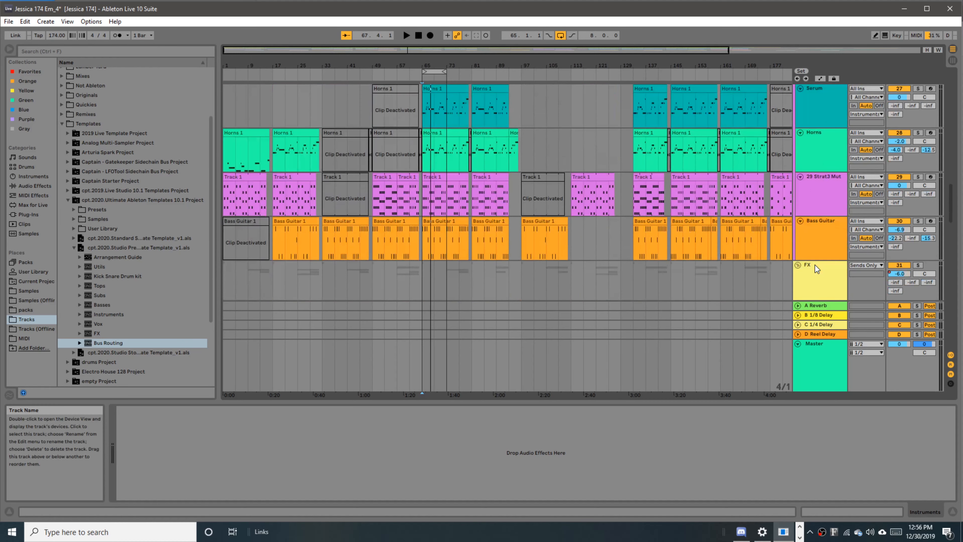
scroll(815, 265, "down", 1)
left_click(819, 243)
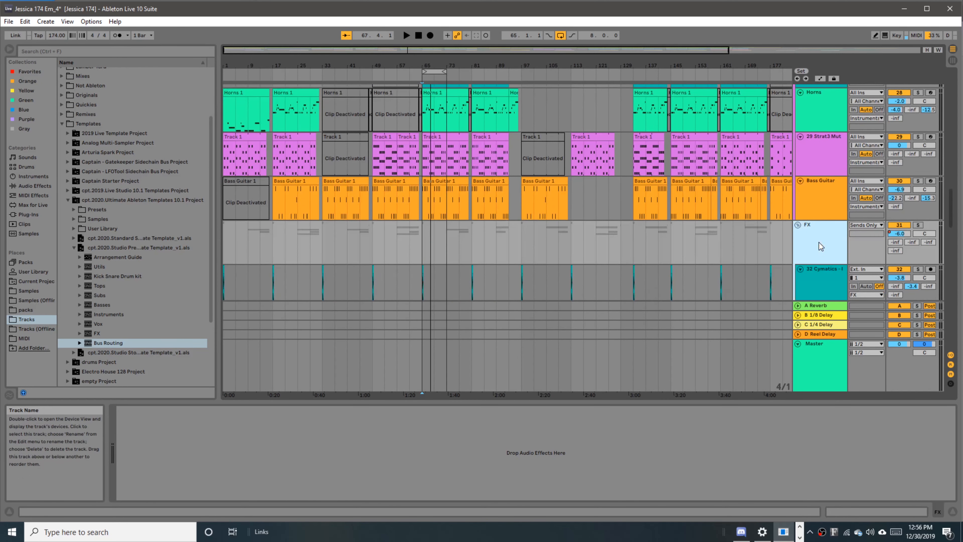
left_click(870, 227)
left_click(868, 384)
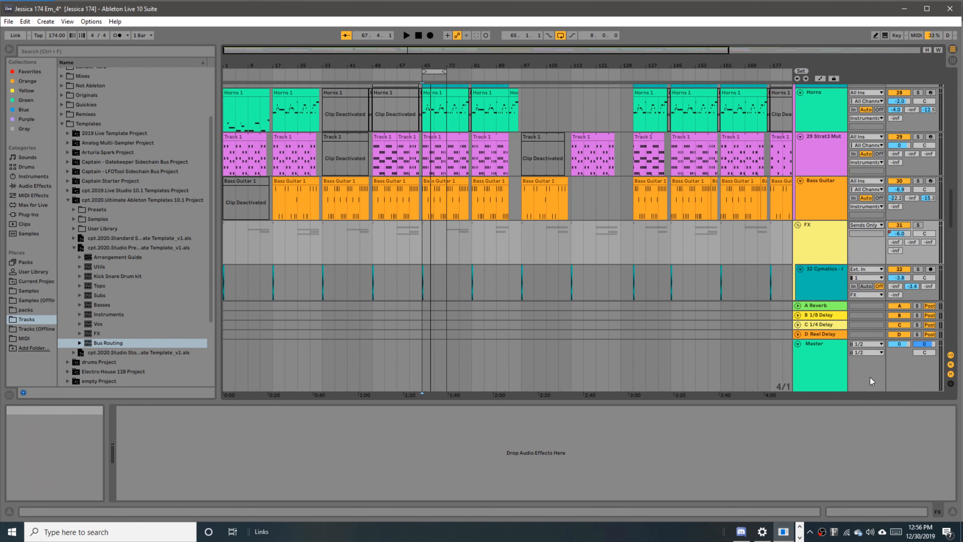
left_click(906, 239)
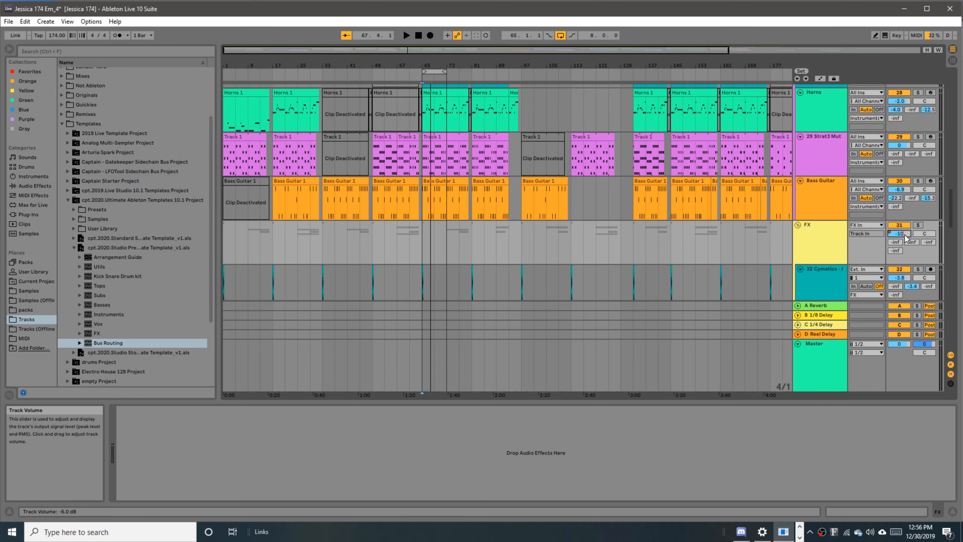
type("-10")
key("Return")
- Set the volumes of the Instruments group and the Bass group to -14 dB each
scroll(834, 188, "up", 6)
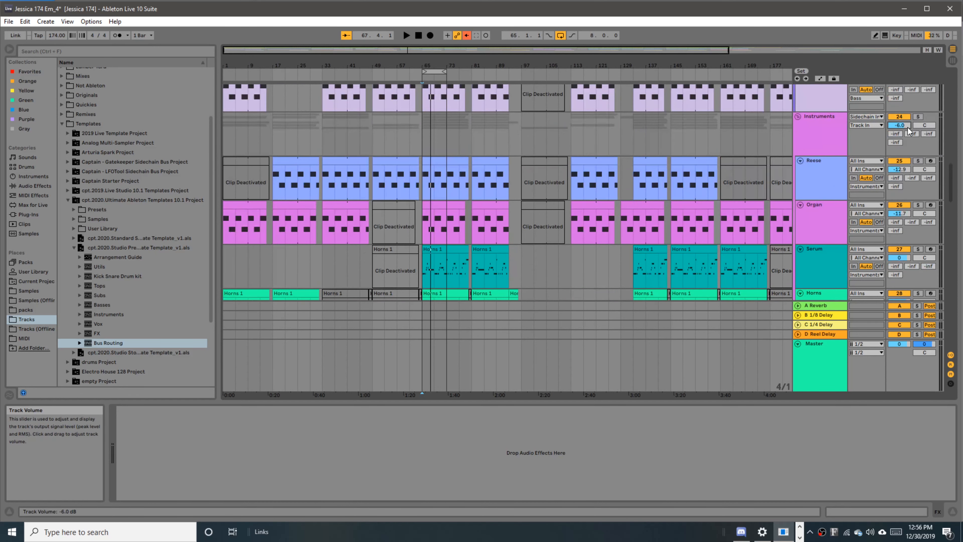
left_click(907, 127)
type("-14")
key("Return")
left_click(801, 149)
scroll(856, 156, "up", 2)
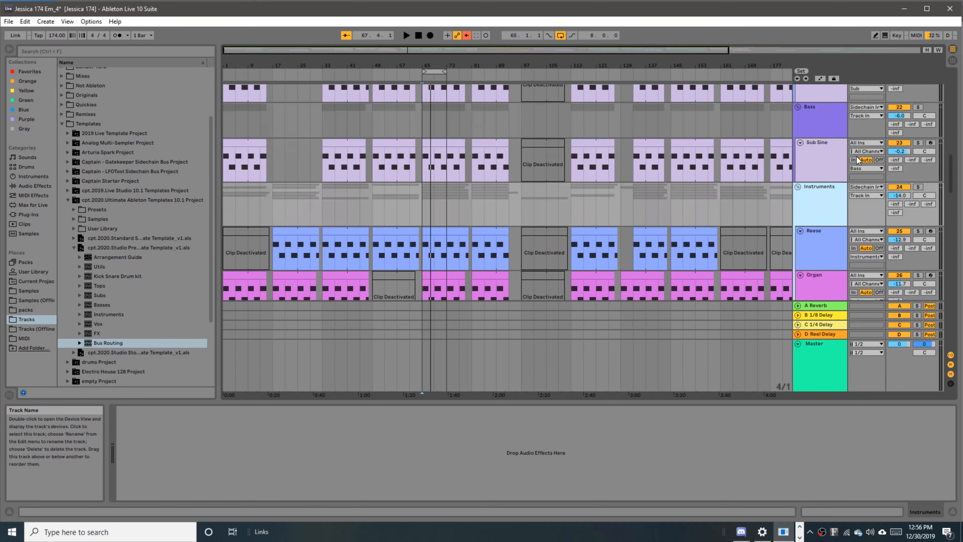
left_click(902, 116)
type("-14")
key("Return")
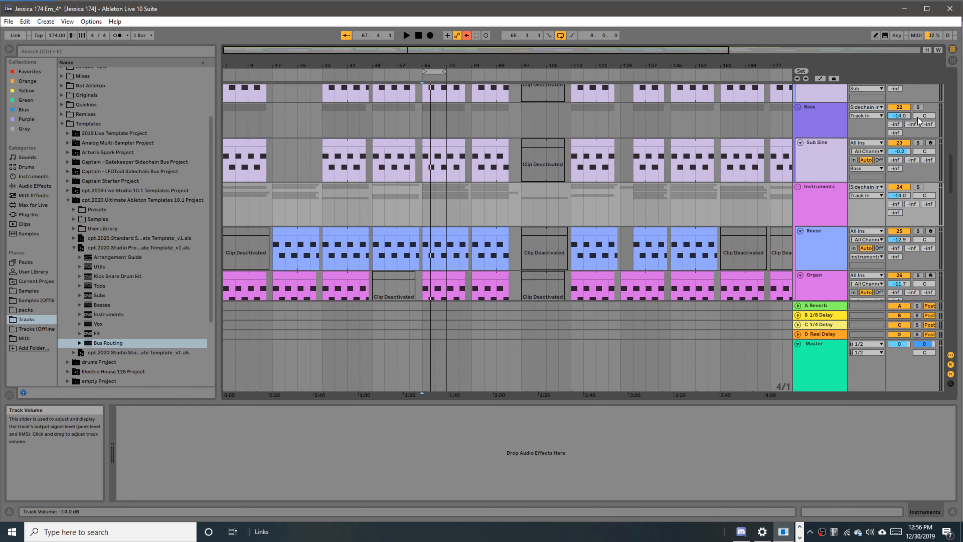
left_click(812, 115)
- Set the Sub group's volume to -12 dB and the Vox group's volume to -14 dB
scroll(832, 125, "up", 2)
left_click(901, 106)
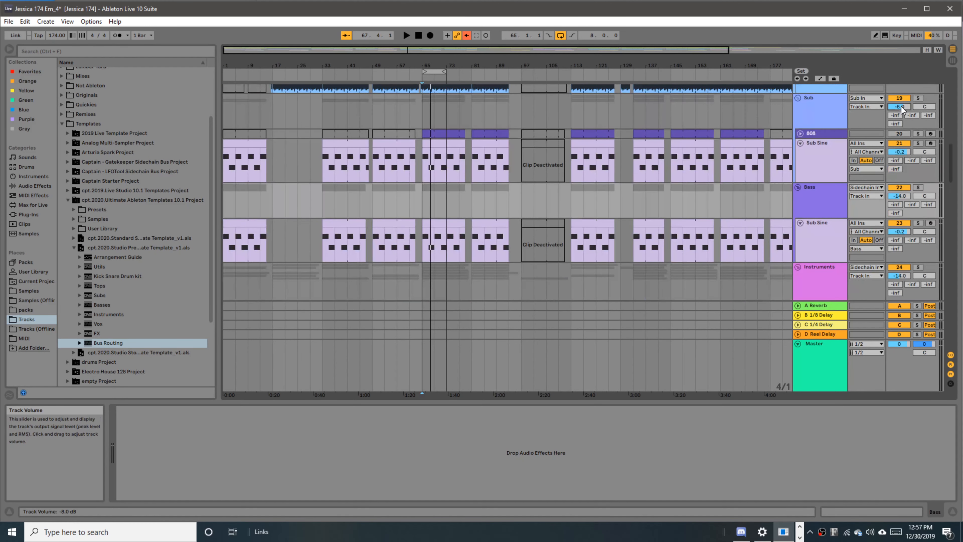
type("-12")
key("Return")
scroll(802, 114, "up", 2)
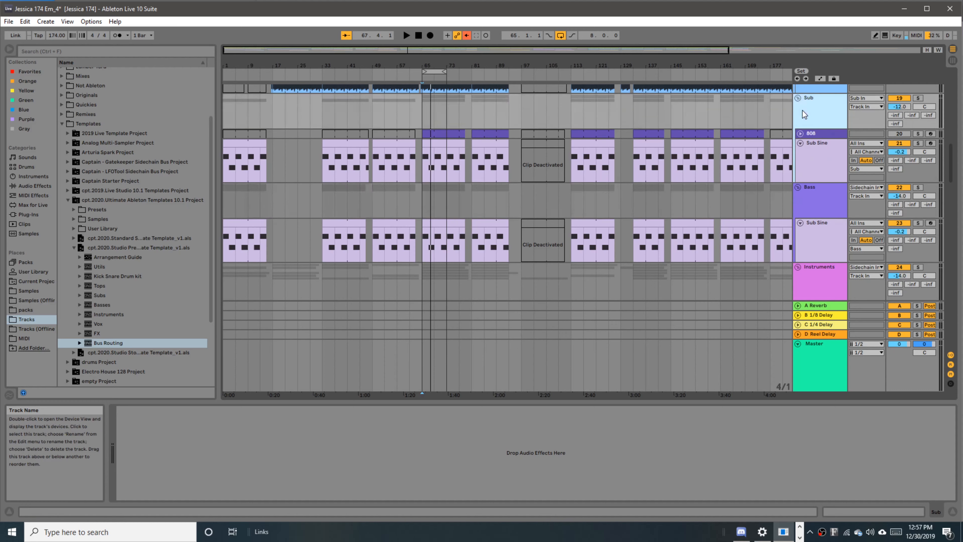
scroll(807, 132, "up", 2)
left_click(899, 157)
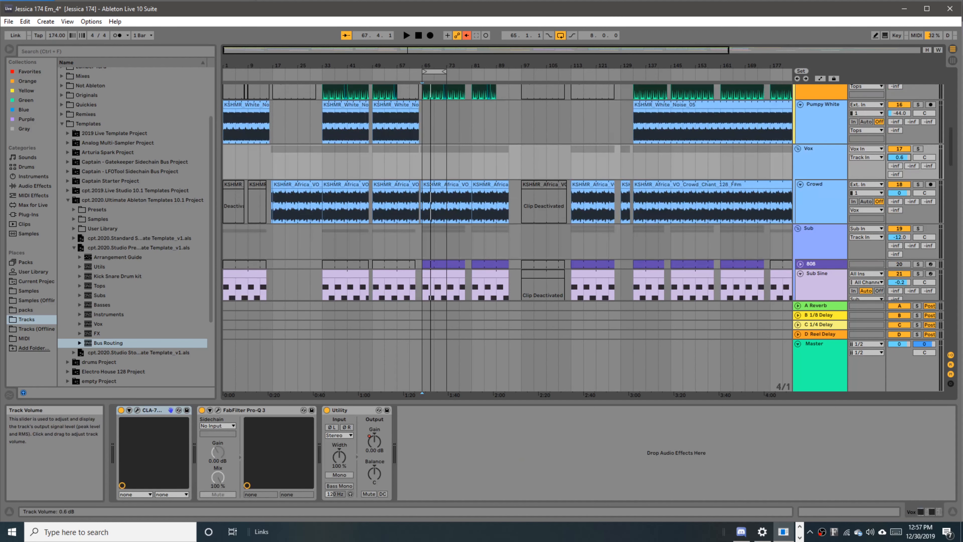
type("-14")
key("Return")
- Unfold the A Reverb and B 1/8 Delay return tracks and route their outputs to Returns In
scroll(411, 233, "down", 2)
scroll(417, 228, "up", 2)
scroll(516, 217, "down", 3)
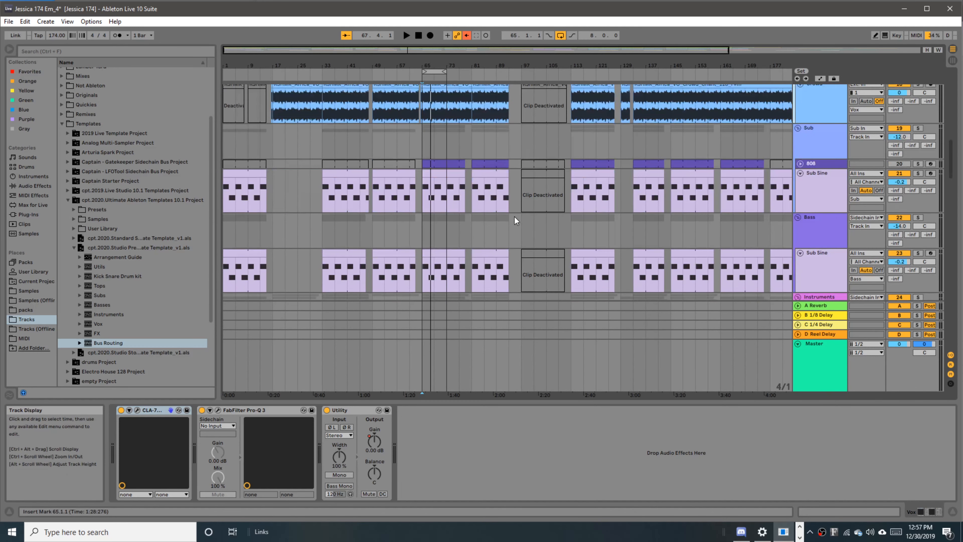
scroll(493, 213, "down", 3)
scroll(490, 199, "up", 5)
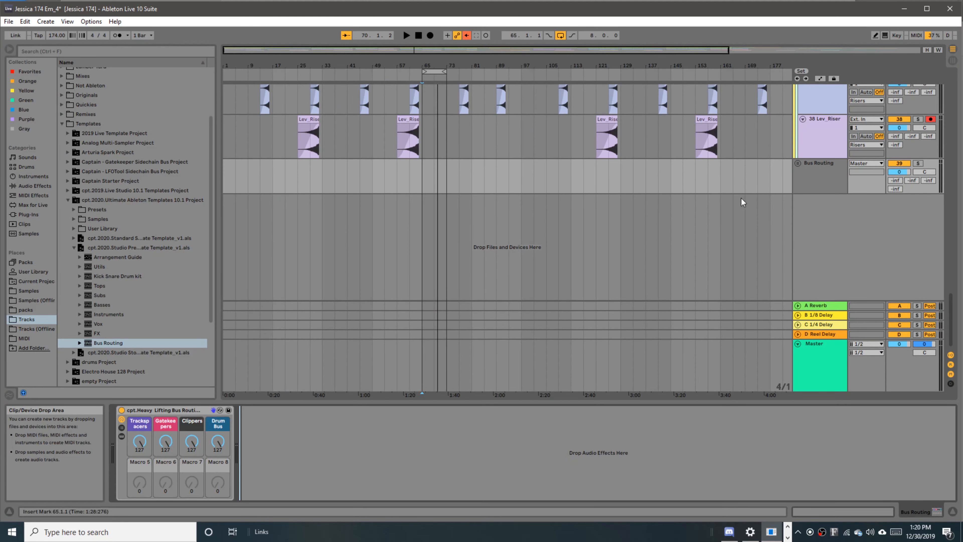
left_click(797, 305)
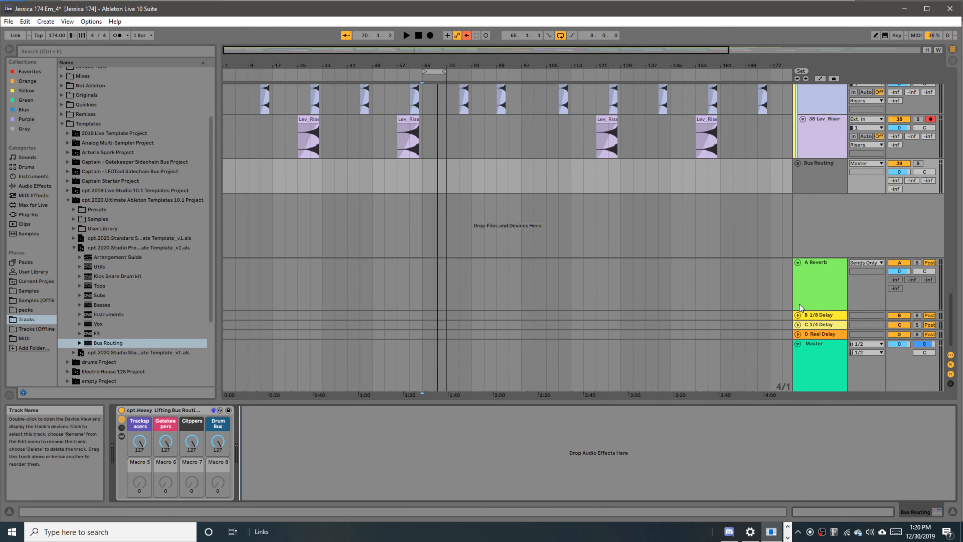
left_click(866, 263)
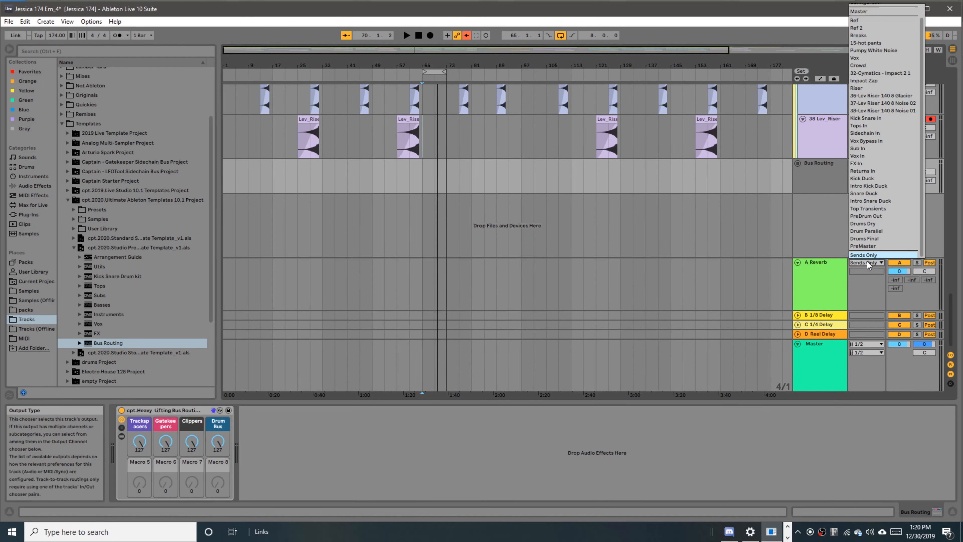
left_click(872, 170)
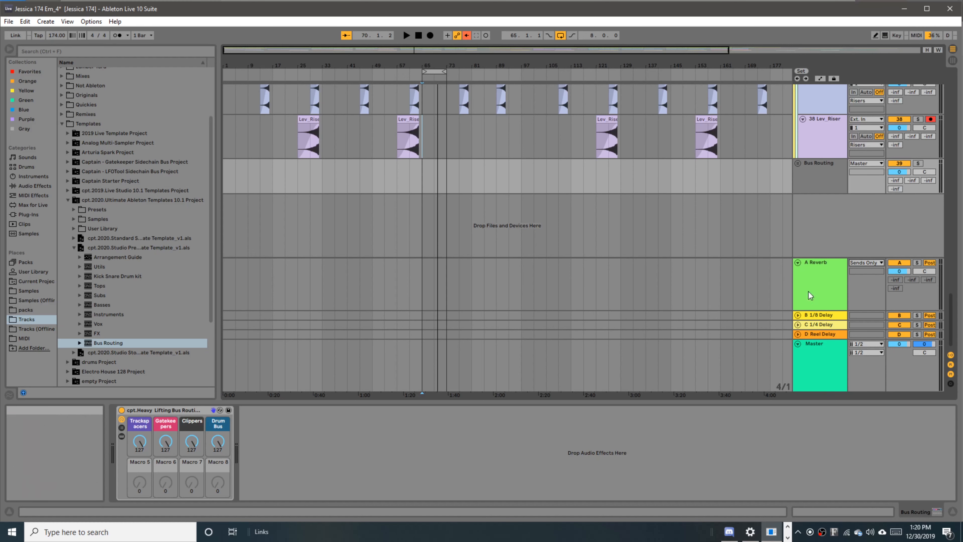
left_click(798, 314)
left_click(867, 281)
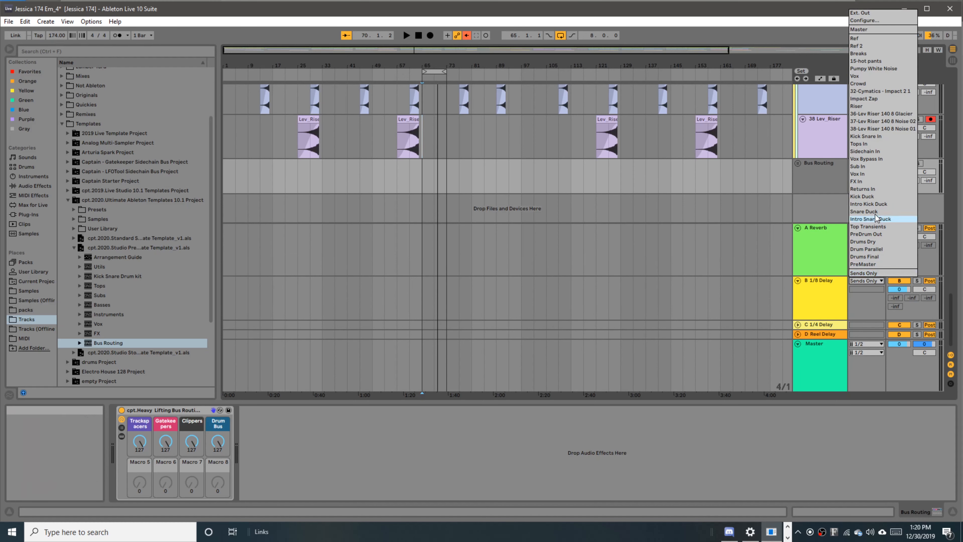
left_click(872, 189)
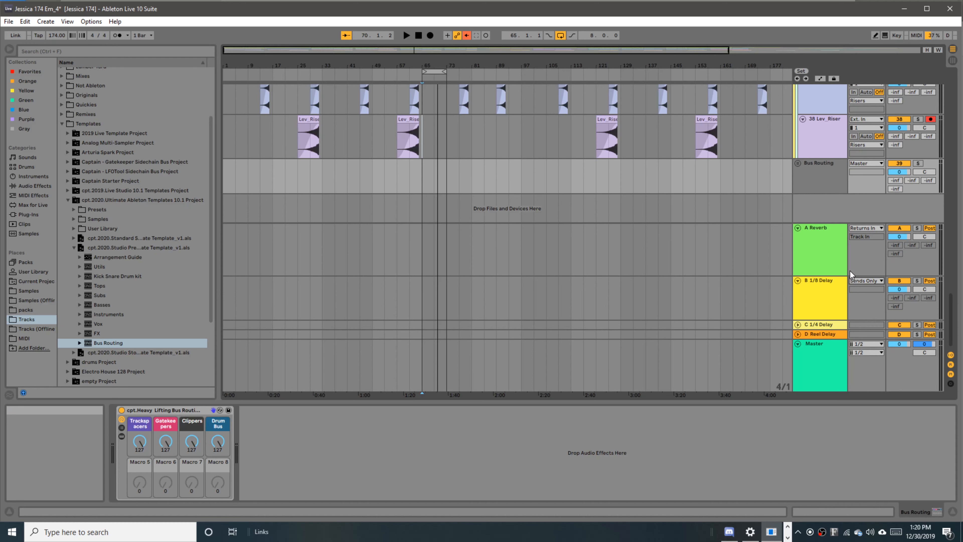
- Unfold the C 1/4 Delay and D Reel Delay return tracks and route their outputs to Returns In
left_click(798, 325)
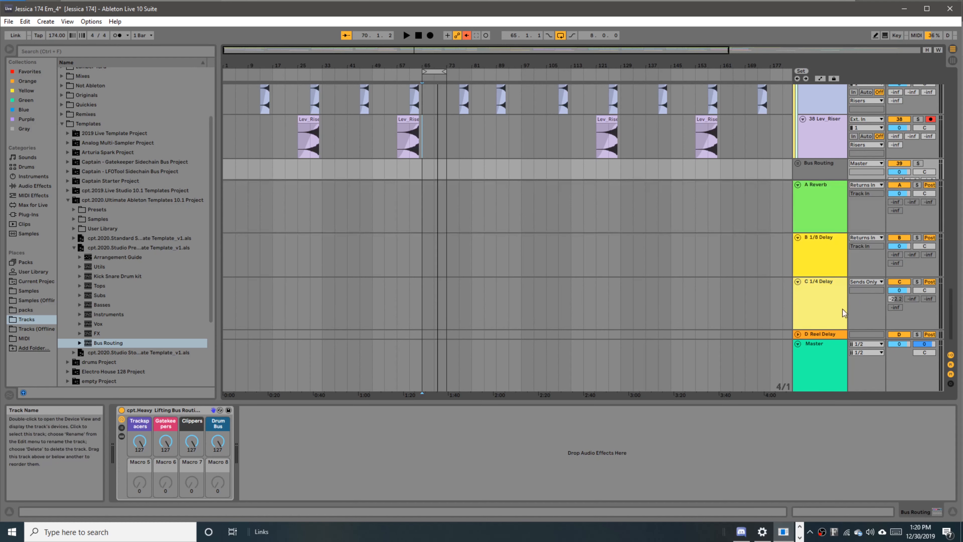
left_click(867, 282)
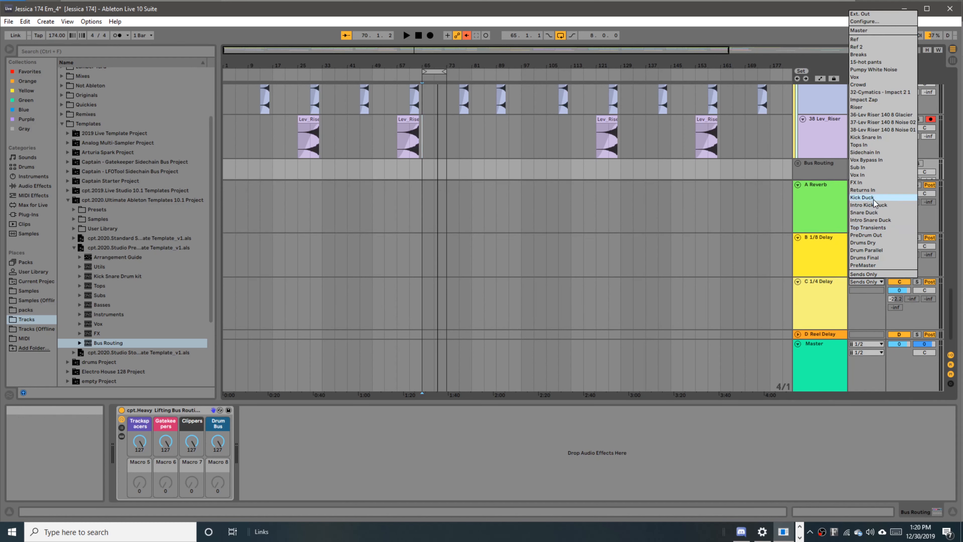
left_click(874, 190)
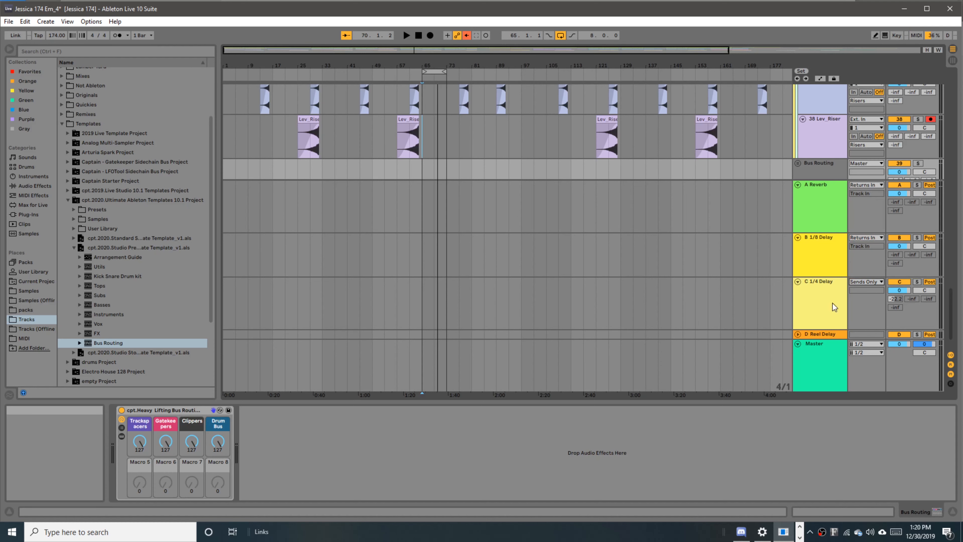
left_click(798, 335)
left_click(870, 300)
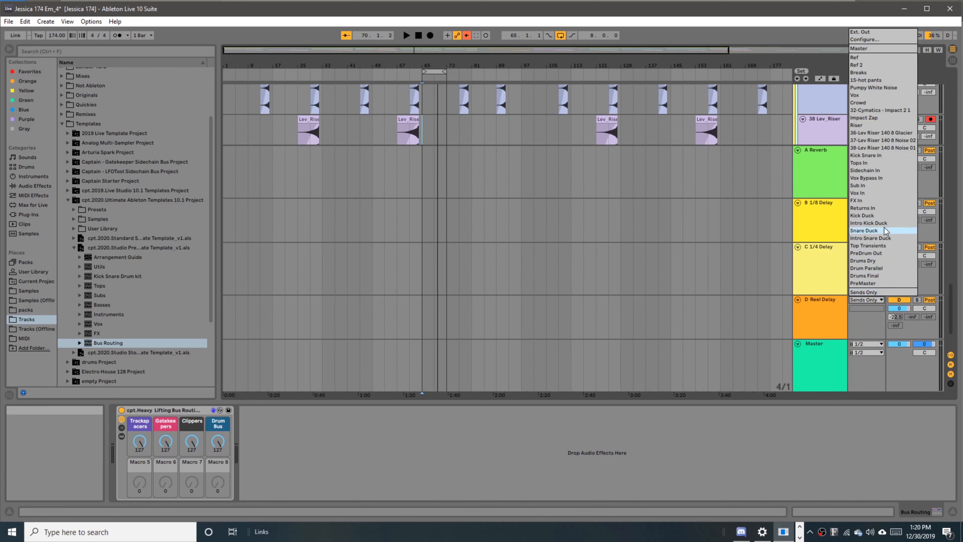
left_click(880, 208)
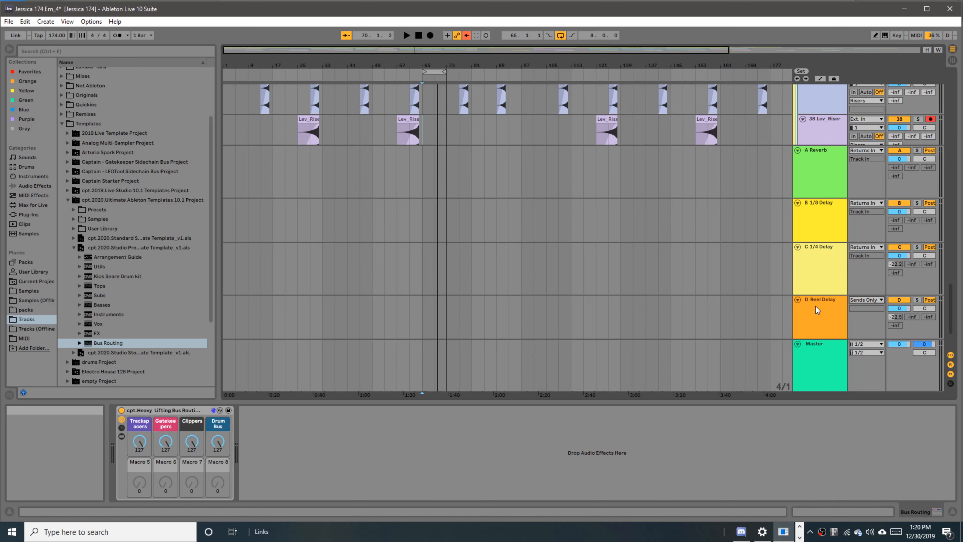
- Fold all four return tracks together, from A Reverb through D Reel Delay, and unfold the Bus Routing group
left_click(817, 316)
left_click(821, 172, "shift")
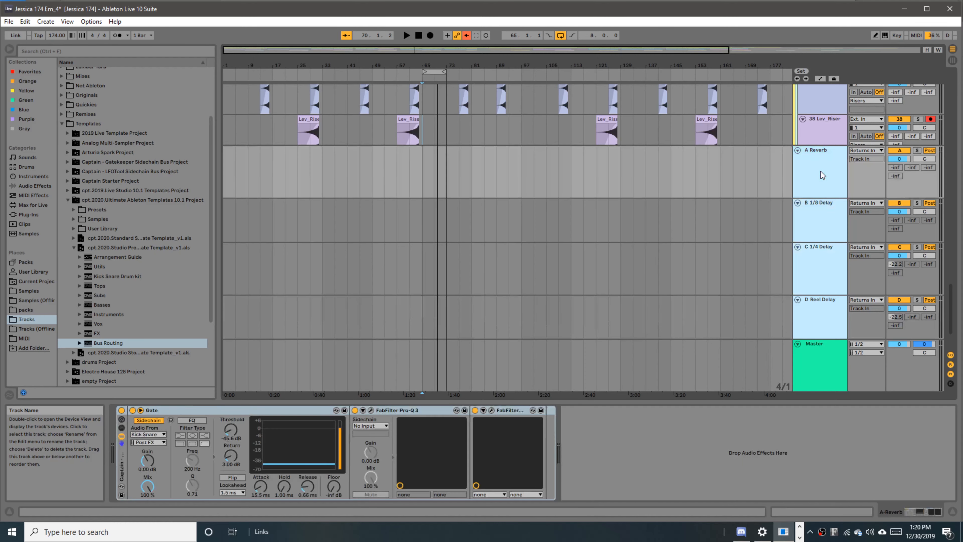
left_click(797, 150)
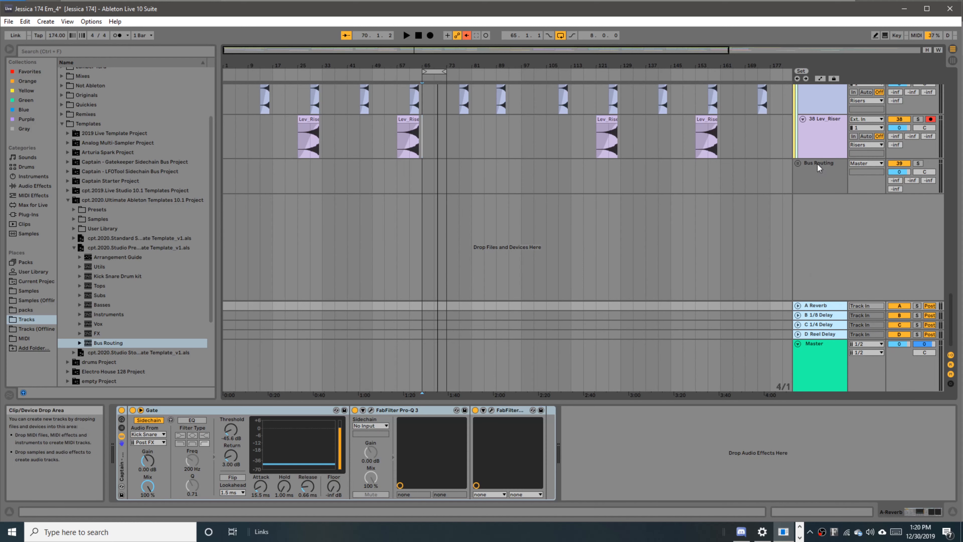
left_click(823, 153)
left_click(797, 164)
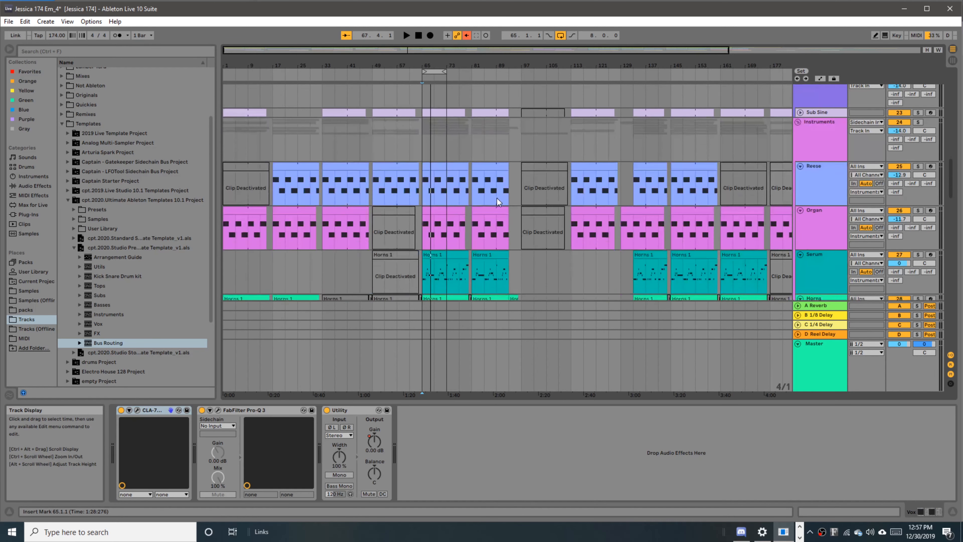
- Set the insert marker at bar 9 on the 37 Lev_Riser track and play the arrangement briefly from there
scroll(496, 198, "down", 10)
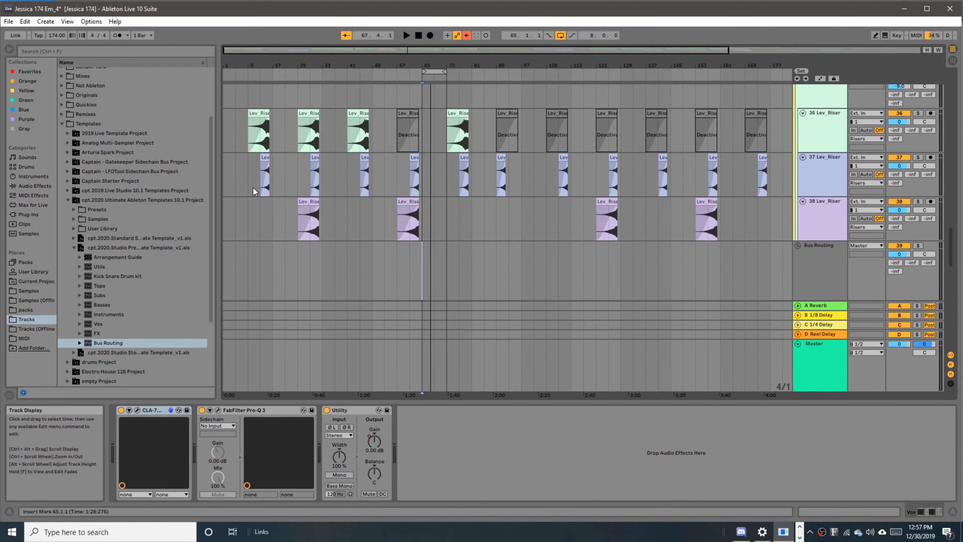
left_click(248, 175)
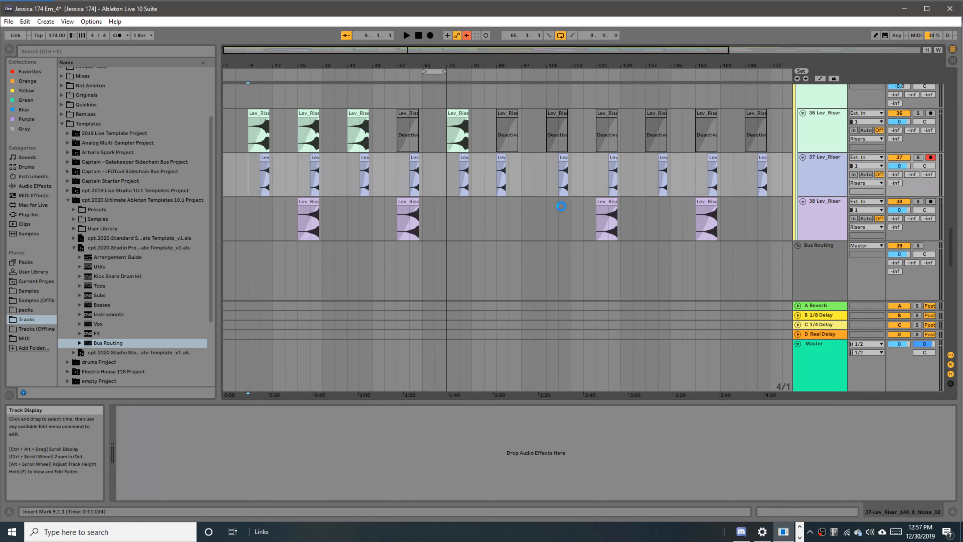
key("space")
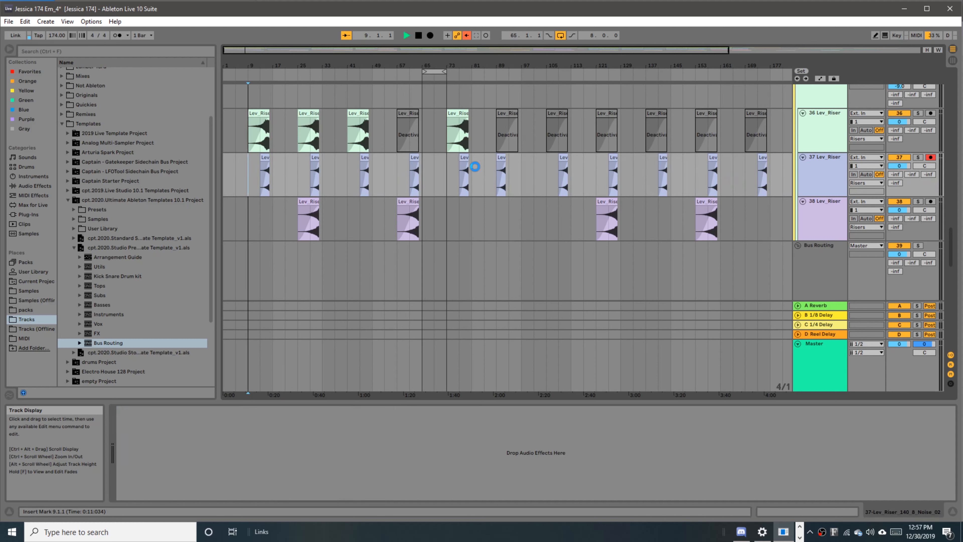
left_click(418, 35)
- Unfold the Kick Midi, Intro Kick Midi, Snare Midi and Intro Snare tracks in the Midi In group
scroll(774, 279, "down", 3)
scroll(779, 261, "down", 3)
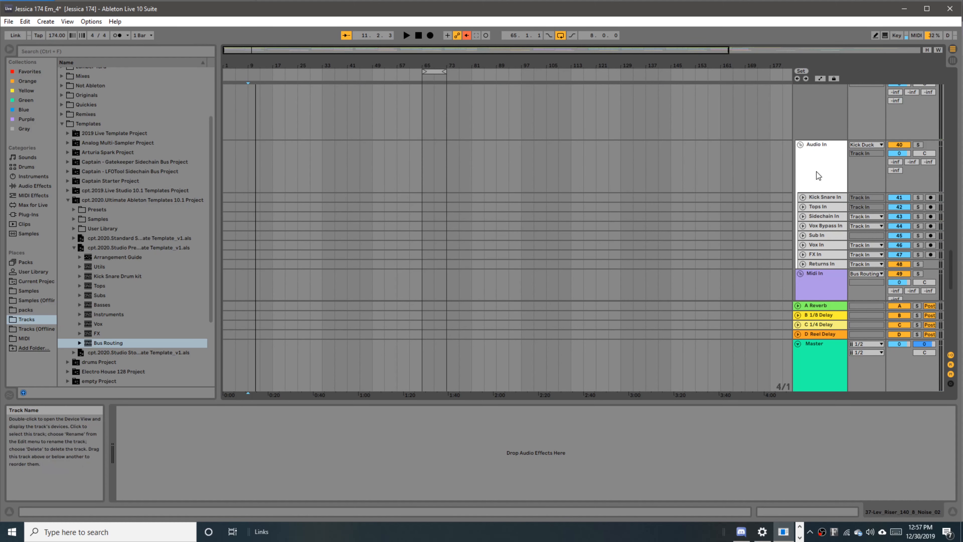
scroll(816, 175, "down", 3)
left_click(825, 250)
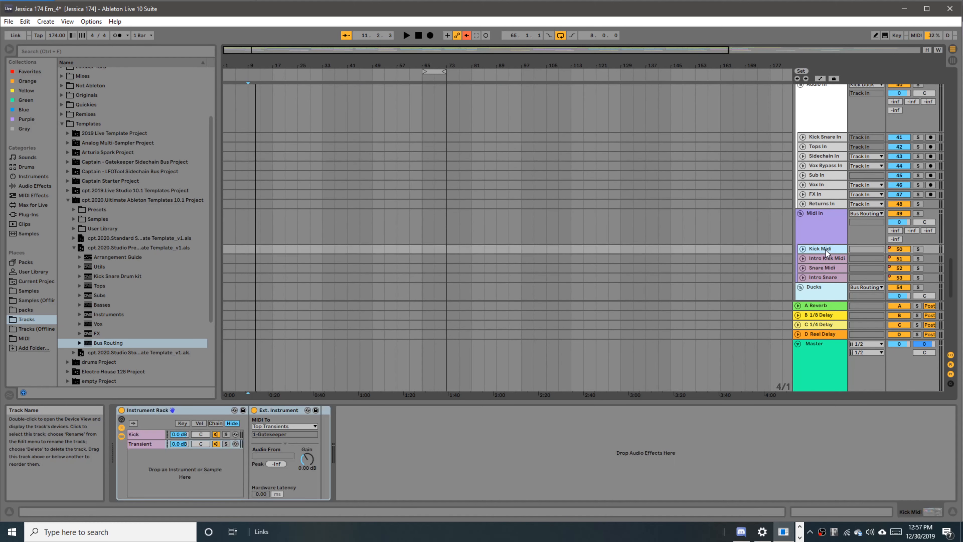
left_click(803, 249)
scroll(802, 228, "down", 3)
left_click(803, 223)
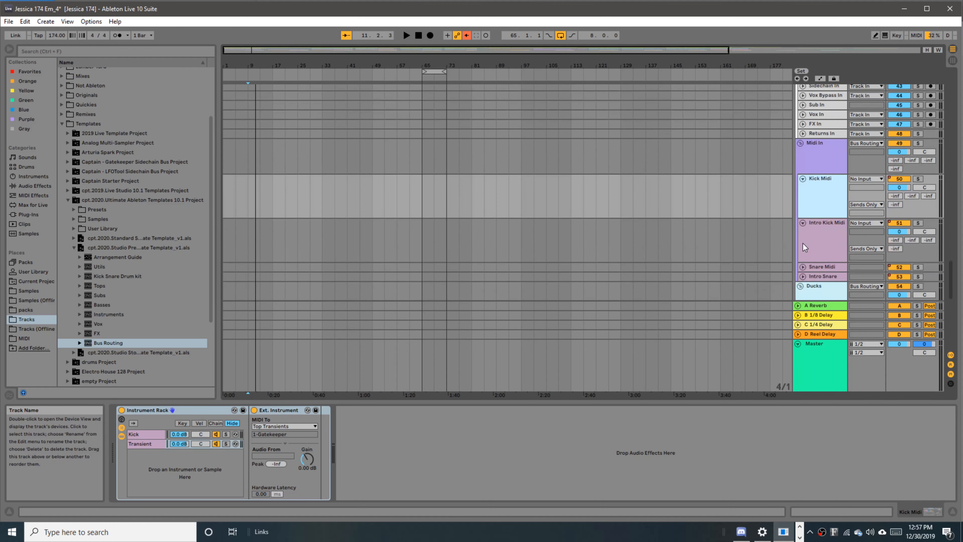
left_click(804, 266)
scroll(806, 277, "down", 3)
left_click(802, 245)
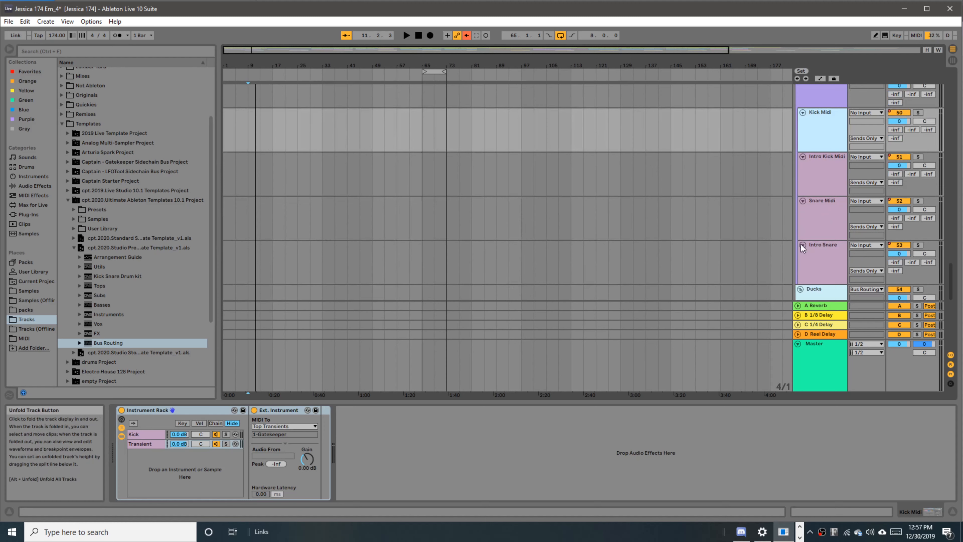
- Set the Kick Midi track's MIDI input to the Kick track, tapped Pre FX
scroll(819, 167, "up", 3)
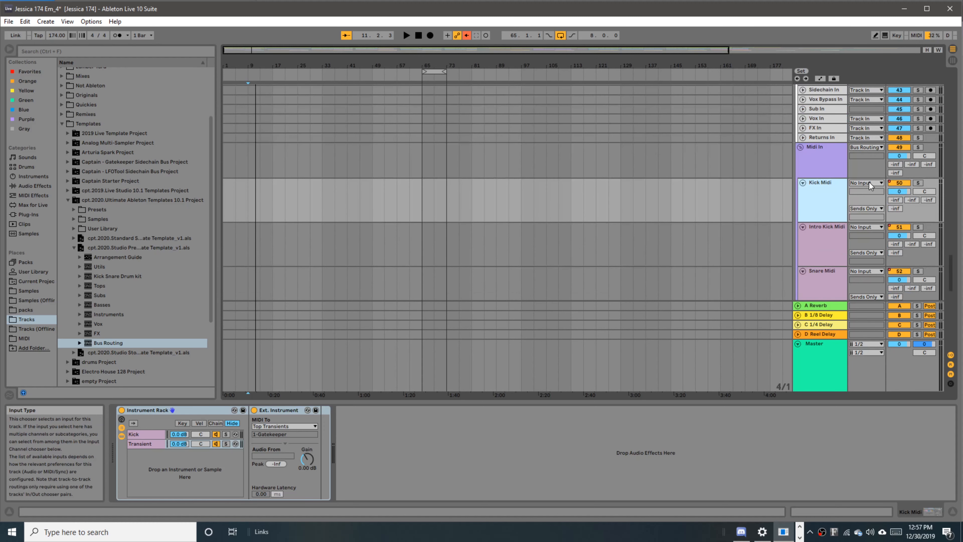
left_click(869, 182)
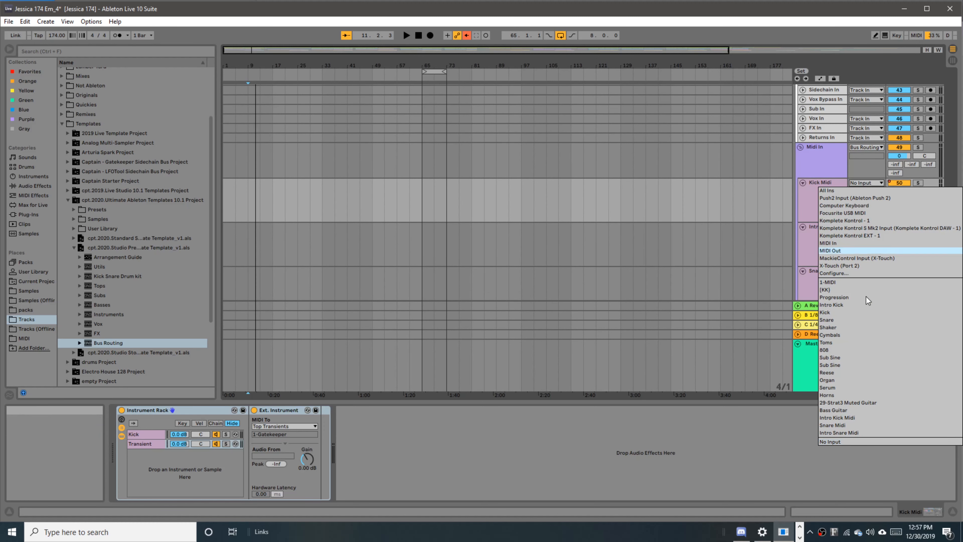
left_click(860, 312)
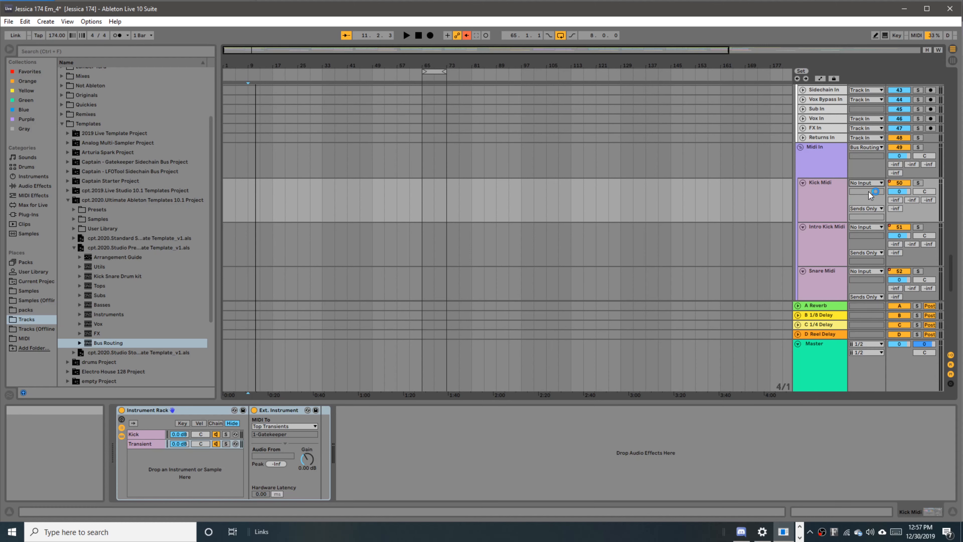
left_click(869, 191)
left_click(861, 201)
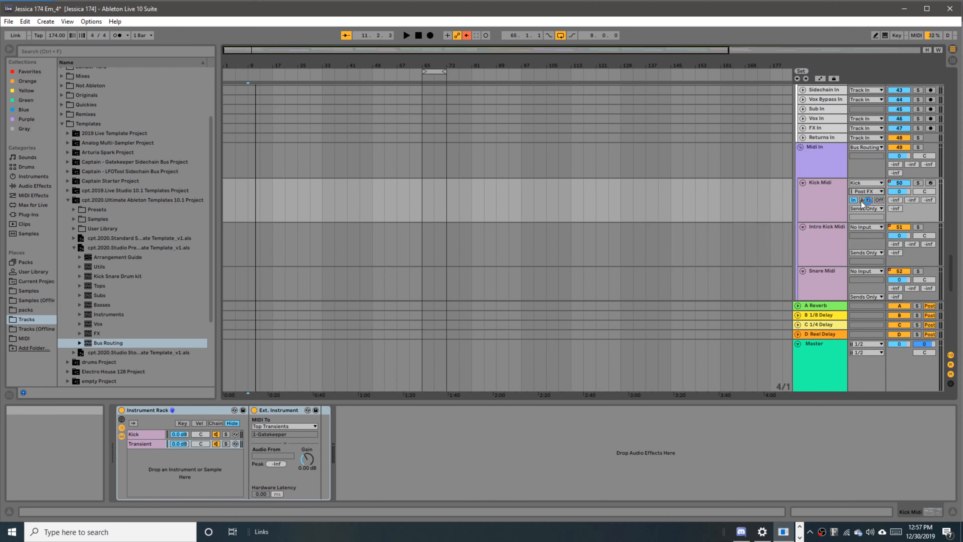
- Set the Intro Kick Midi track's MIDI input to the Intro Kick track, tapped Pre FX
left_click(833, 229)
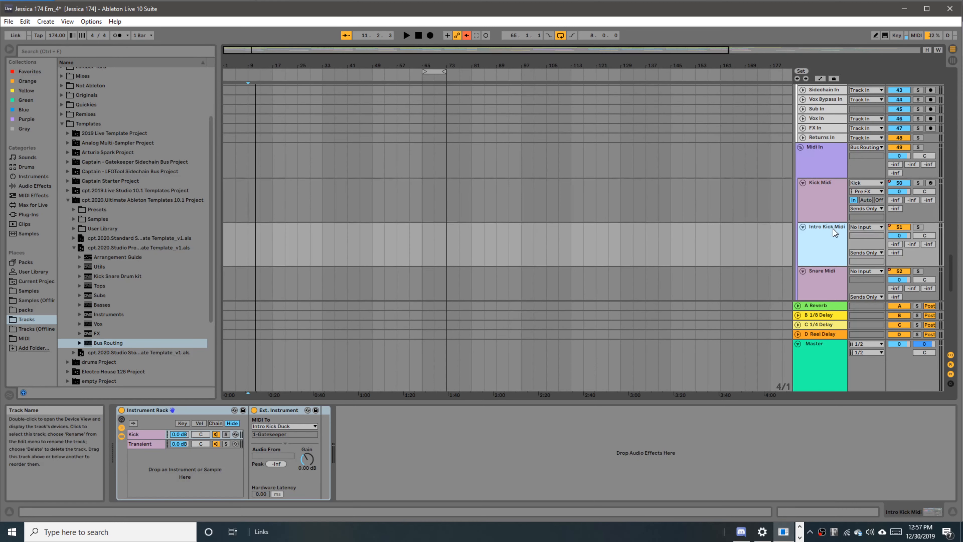
left_click(862, 227)
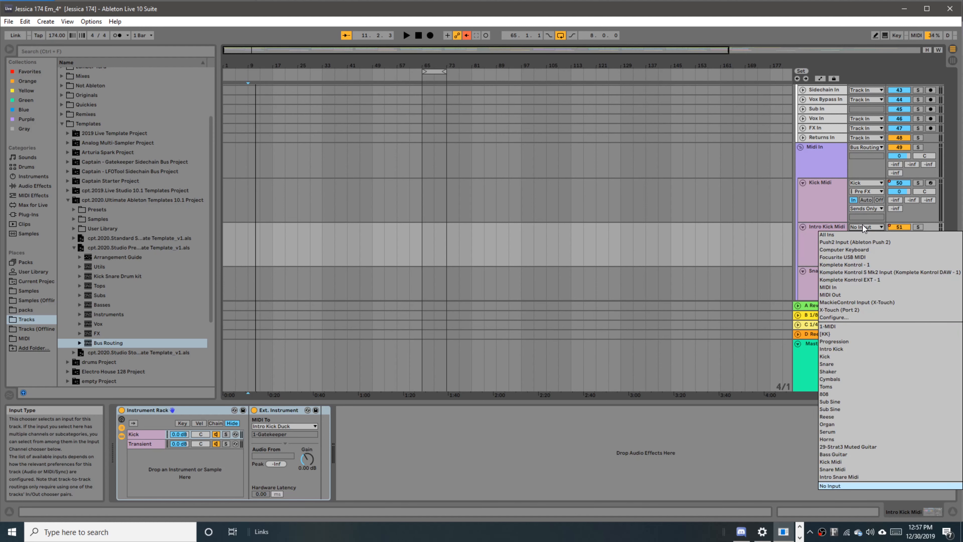
left_click(859, 349)
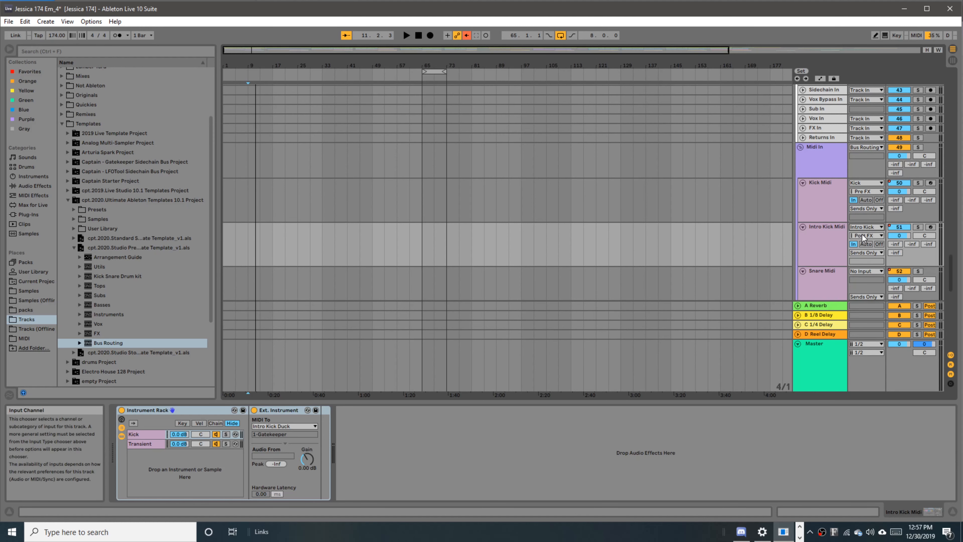
left_click(863, 235)
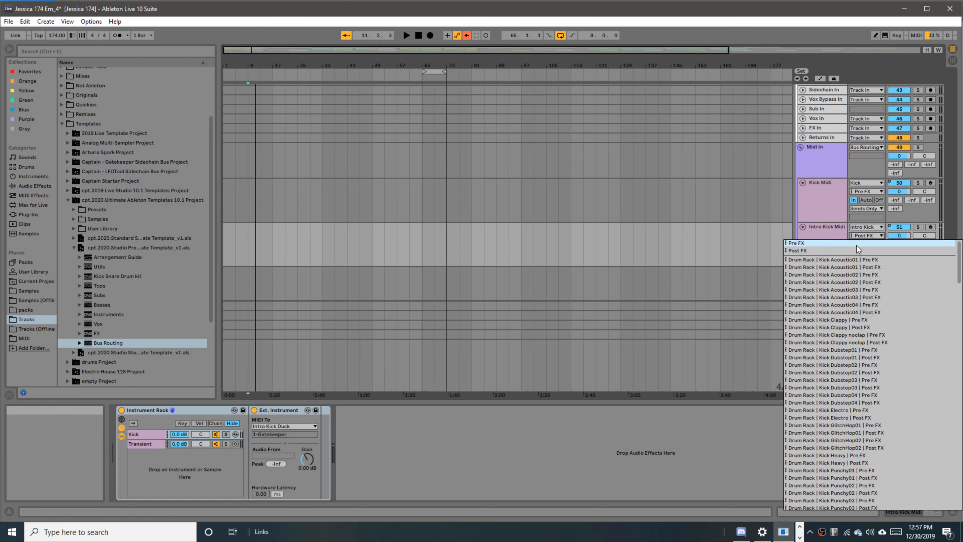
left_click(856, 246)
- Set the Snare Midi track's MIDI input to the Snare track, tapped Pre FX
left_click(828, 279)
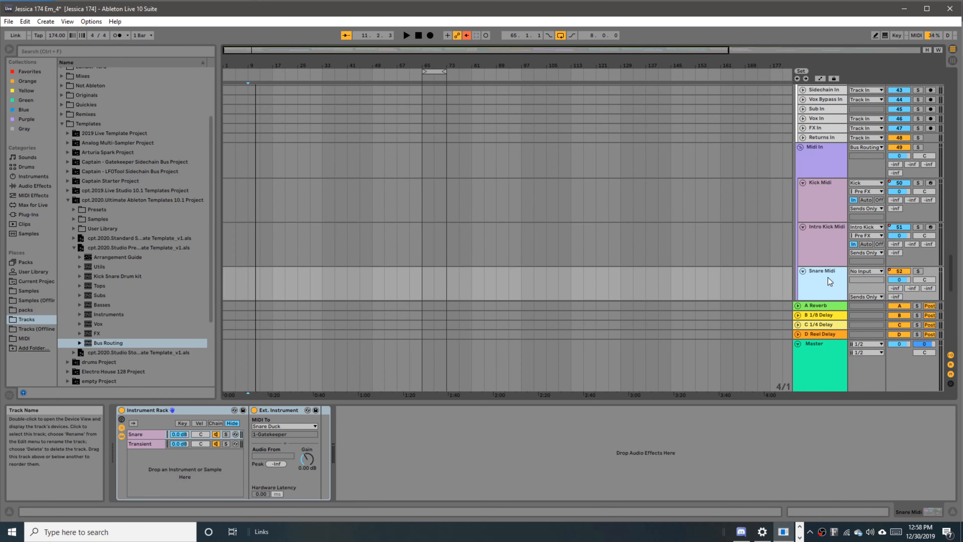
scroll(827, 278, "down", 3)
left_click(867, 211)
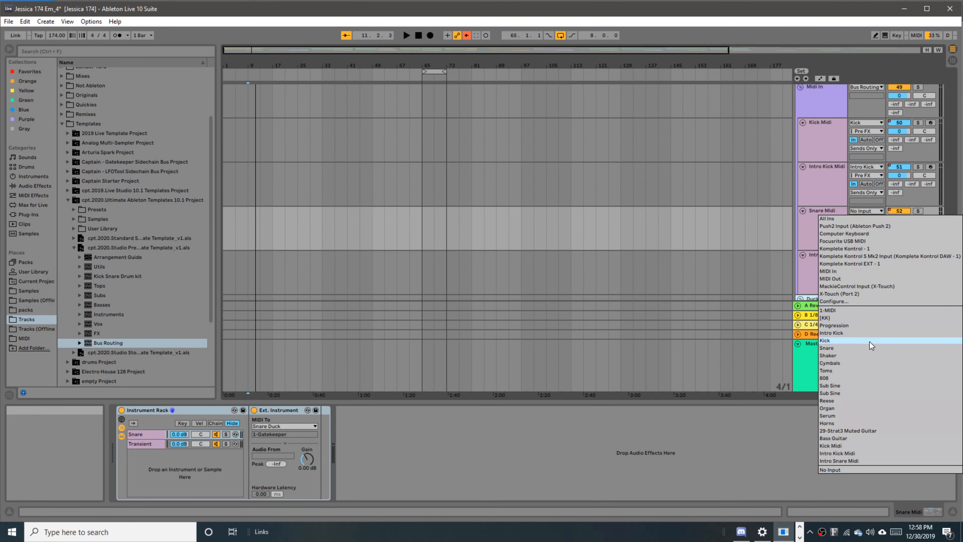
key("Escape")
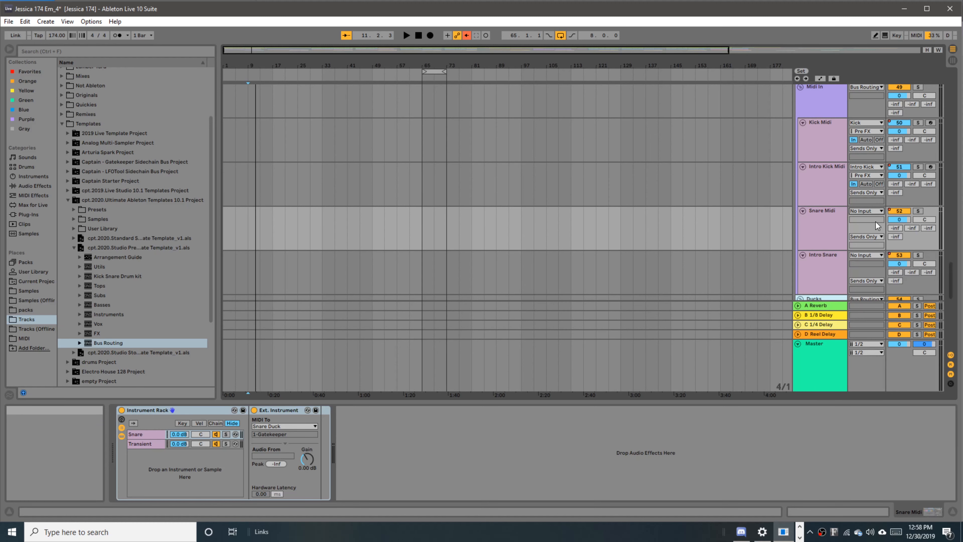
left_click(868, 220)
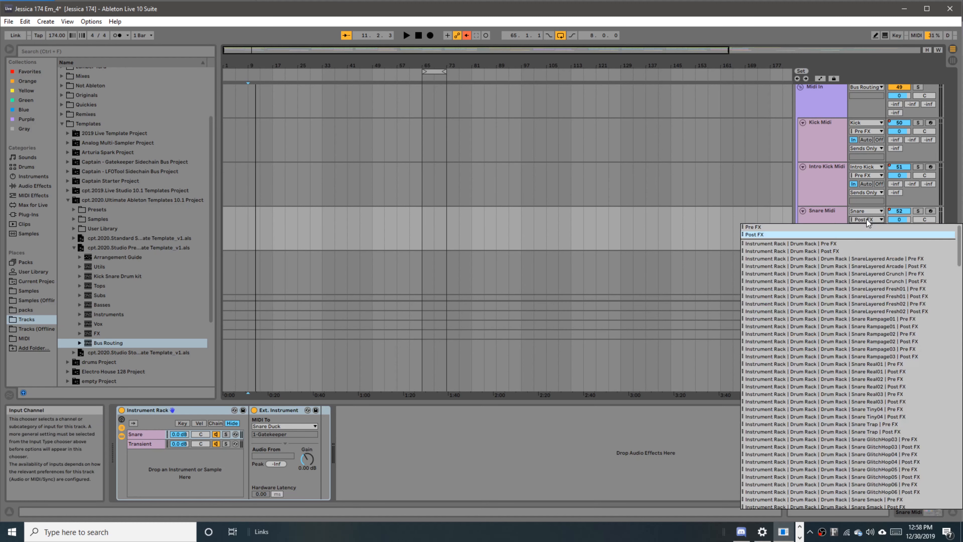
left_click(864, 232)
- Play the arrangement briefly to check the Midi In tracks' incoming signals, and fold the Midi In group
scroll(827, 178, "up", 3)
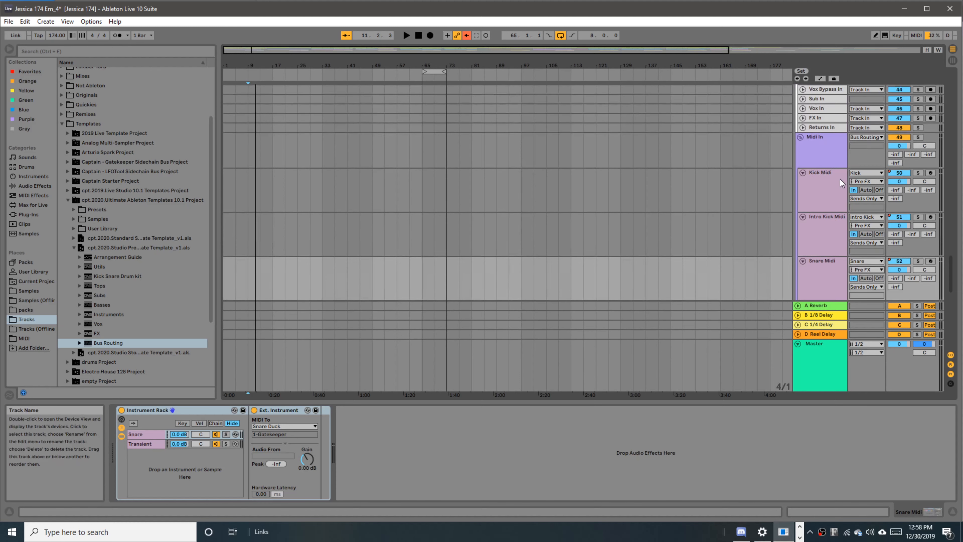
scroll(810, 193, "down", 3)
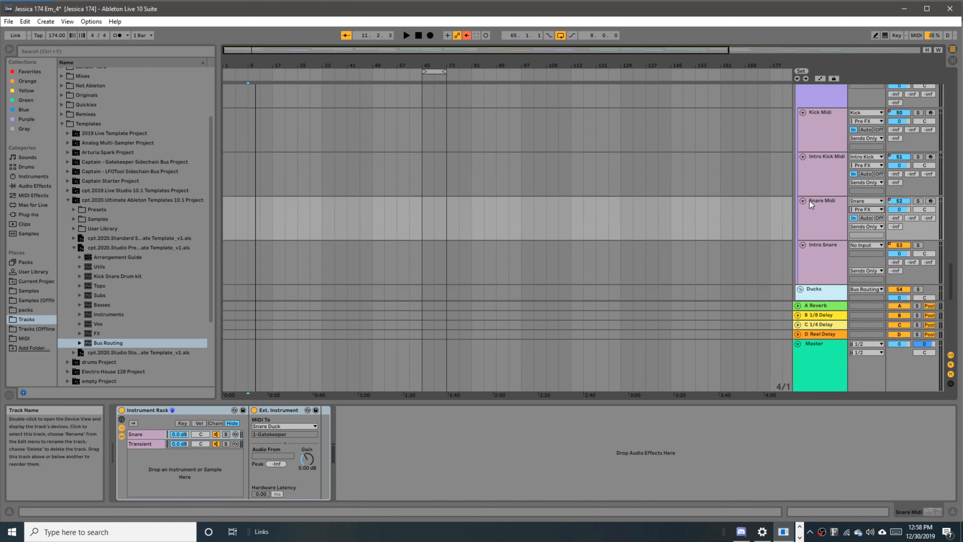
key("space")
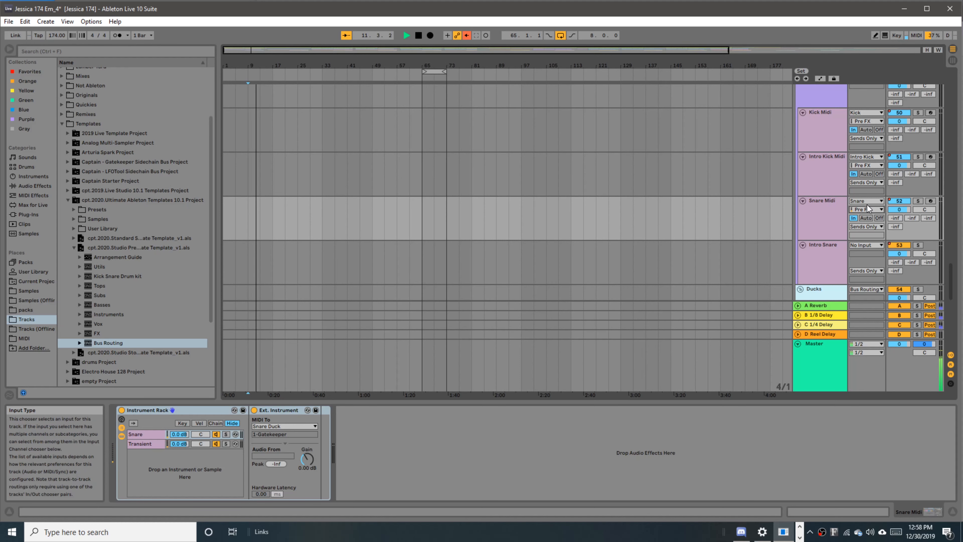
key("space")
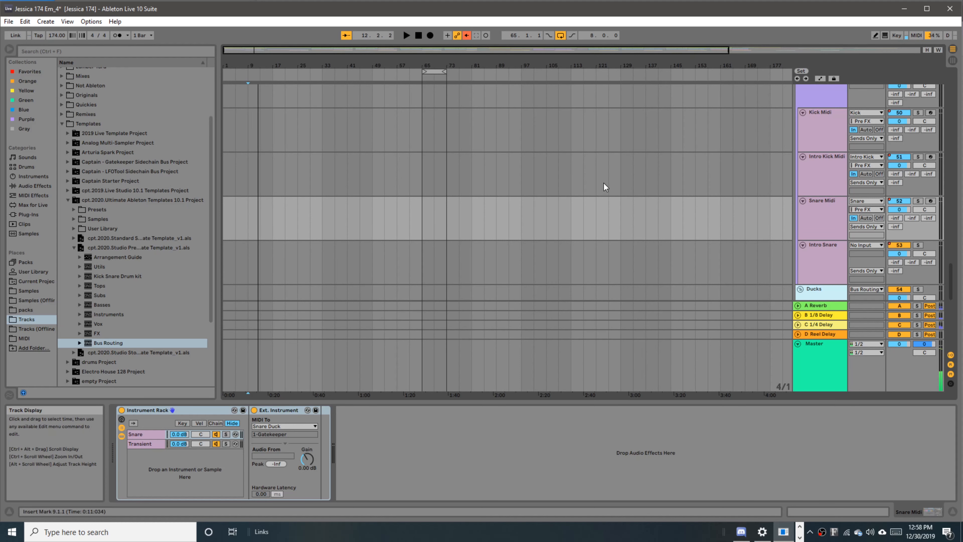
scroll(805, 161, "up", 2)
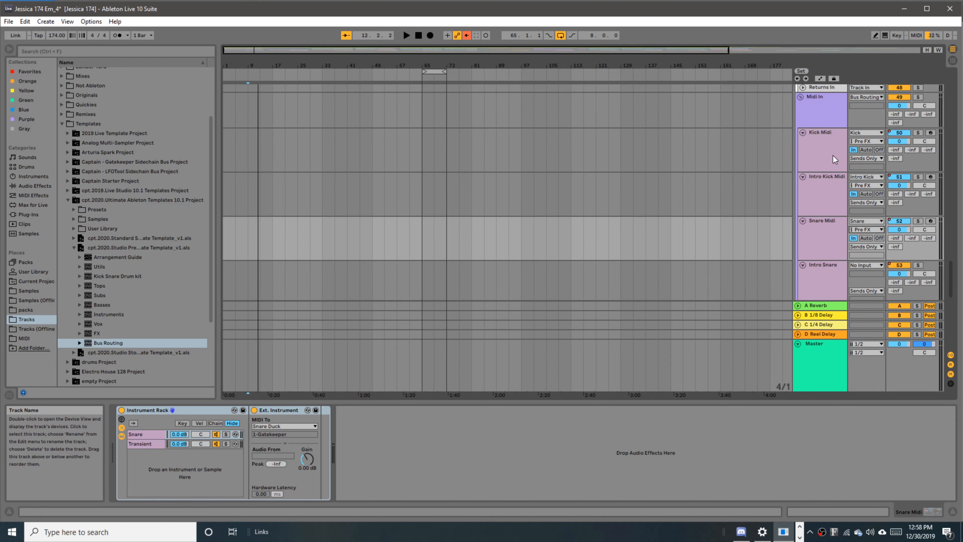
scroll(832, 156, "down", 4)
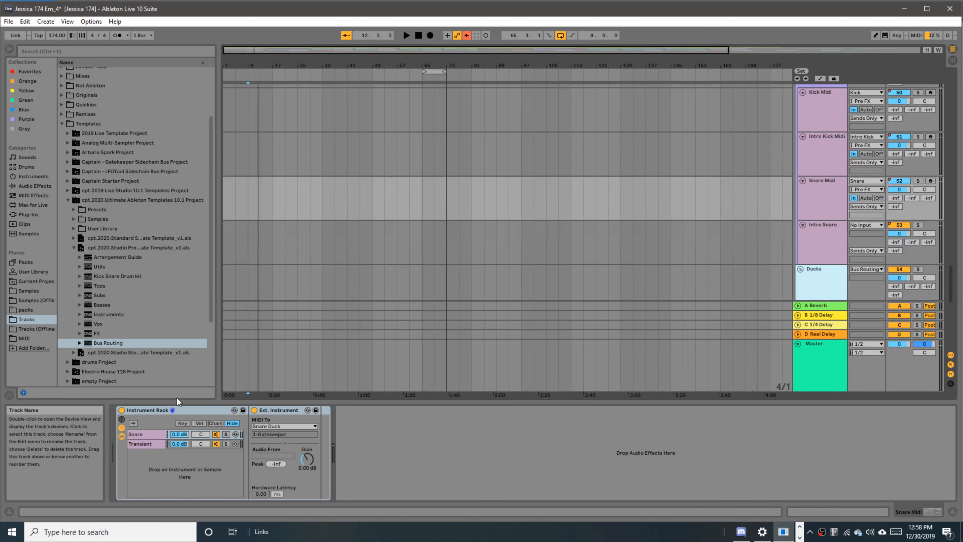
scroll(839, 213, "up", 8)
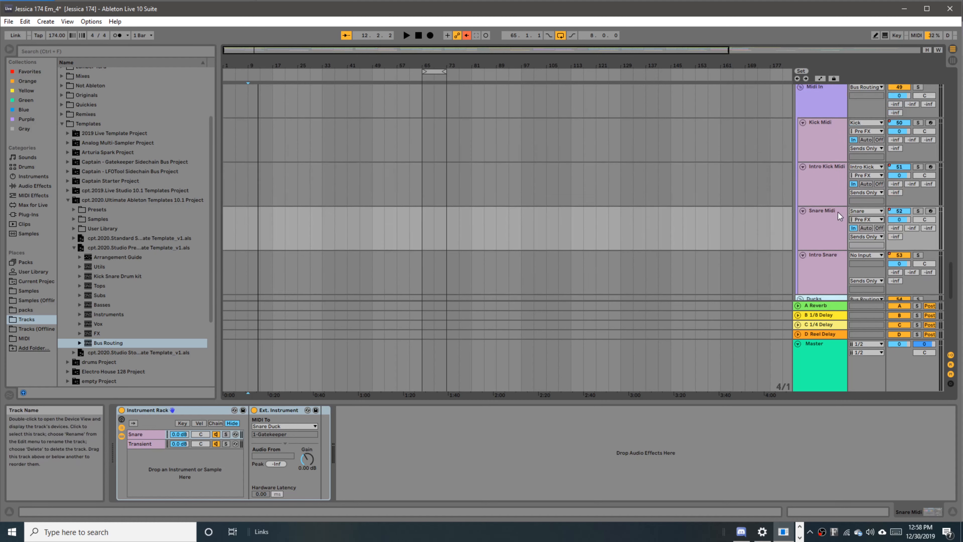
left_click(801, 188)
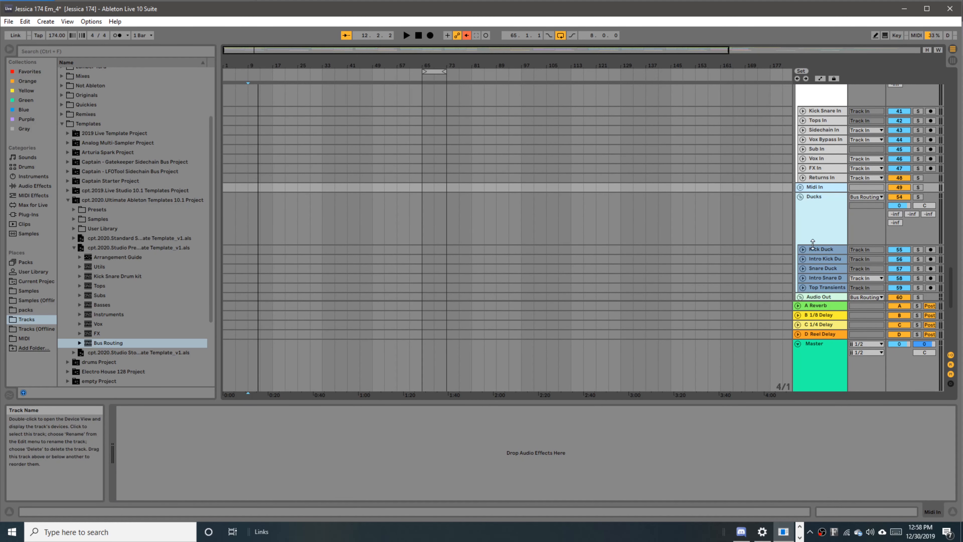
- Open the Gatekeeper plug-in on the Snare Duck track, move its window clear of the tracks, and start playback to check its triggering
scroll(808, 235, "down", 3)
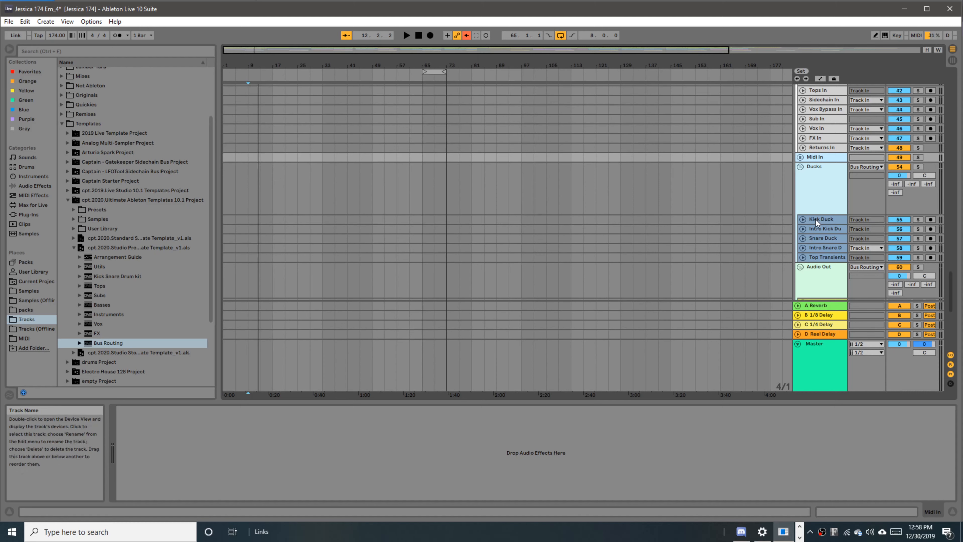
left_click(819, 229)
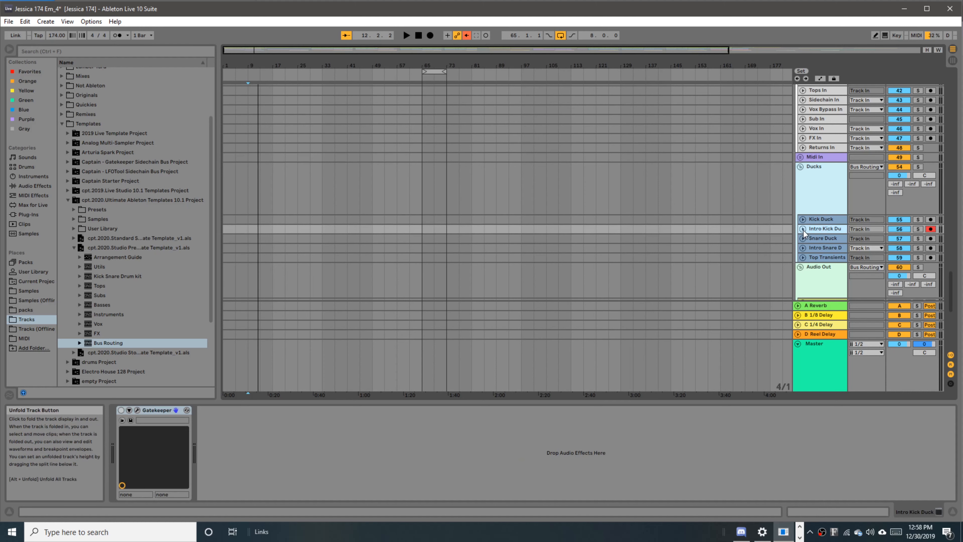
left_click(820, 238)
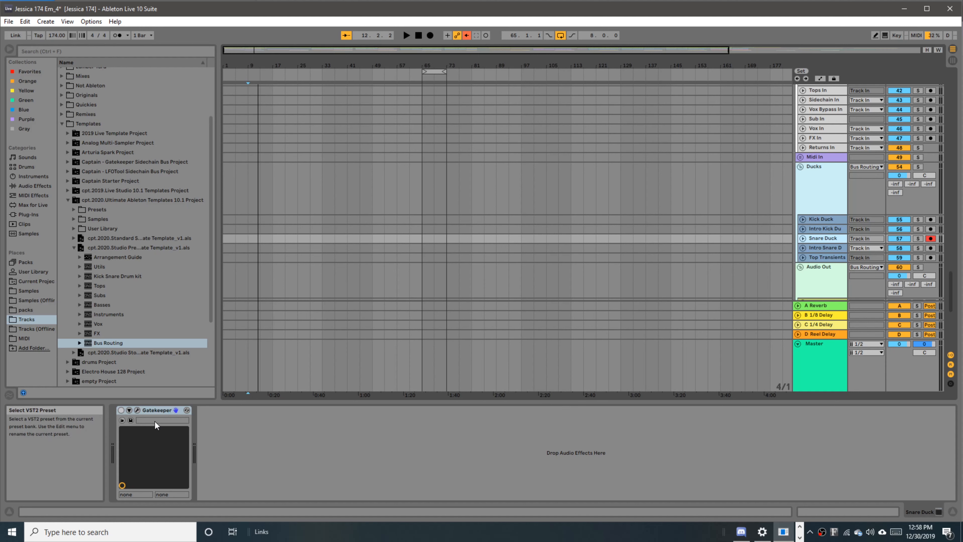
left_click(137, 410)
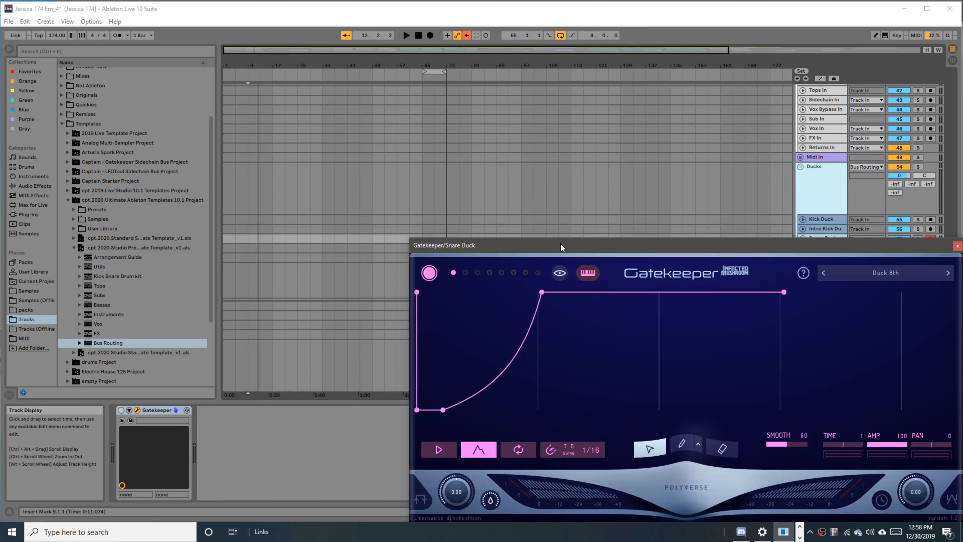
left_click_drag(561, 247, 312, 131)
key("space")
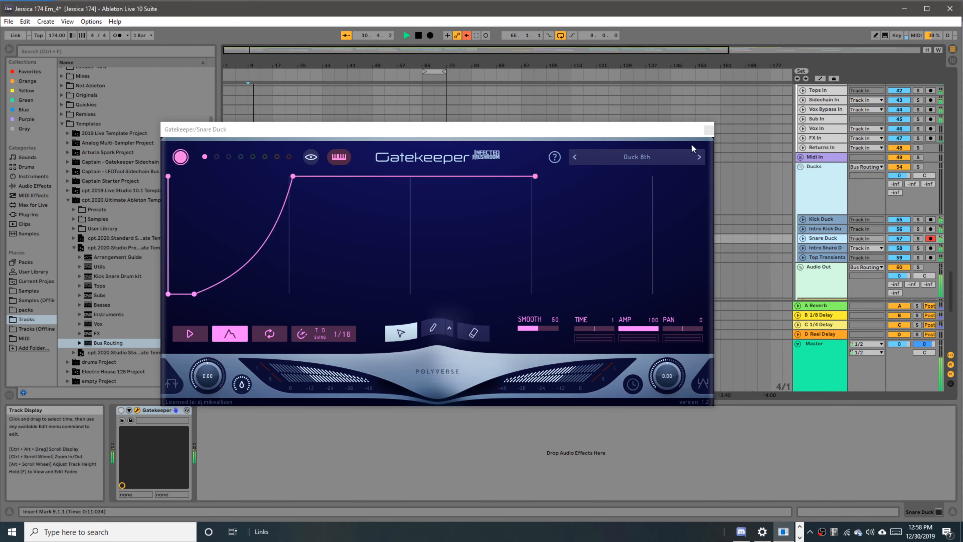
- Close the Snare Duck track's Gatekeeper window and stop playback
left_click(708, 129)
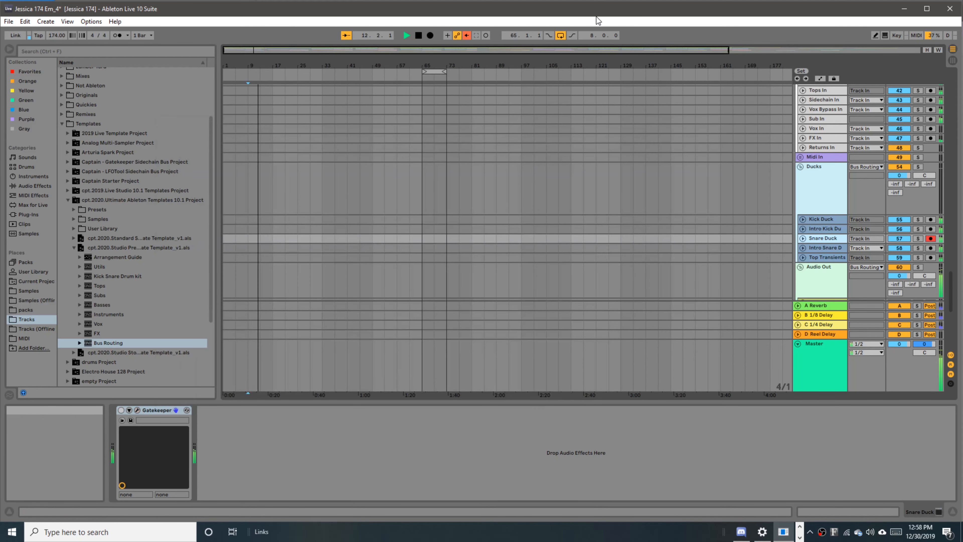
key("space")
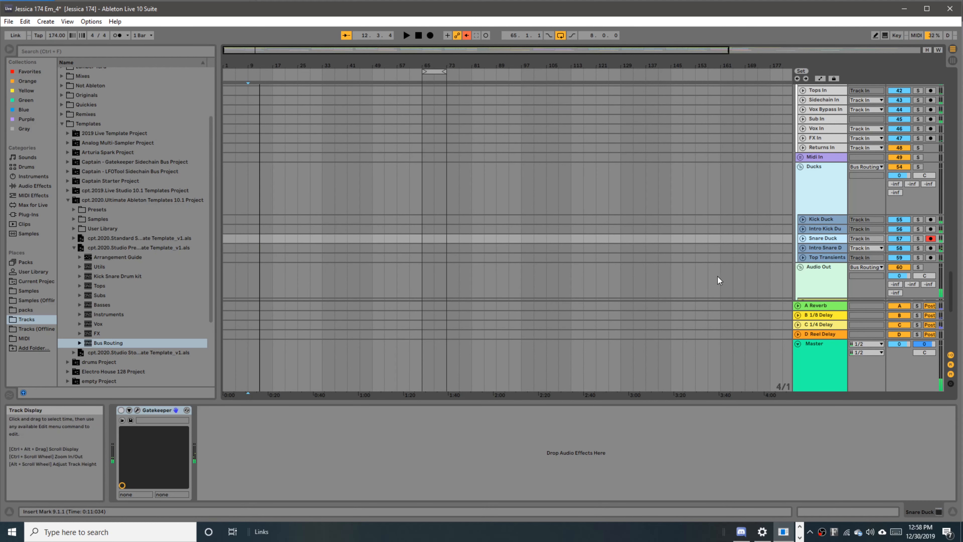
- Set the sidechain source of Trackspacer on the Sidechain In track to Vox In
scroll(730, 254, "up", 4)
scroll(751, 253, "up", 8)
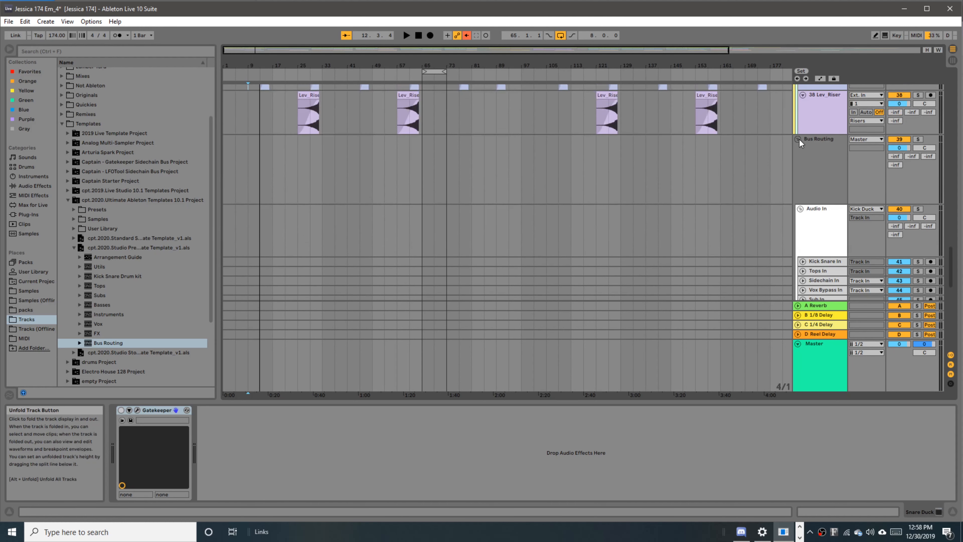
scroll(800, 152, "down", 3)
scroll(802, 158, "down", 3)
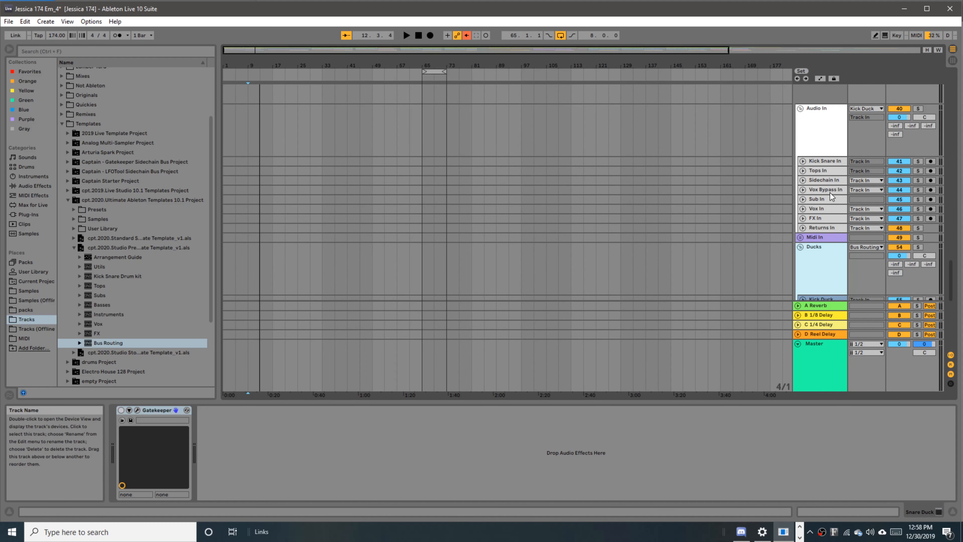
left_click(816, 181)
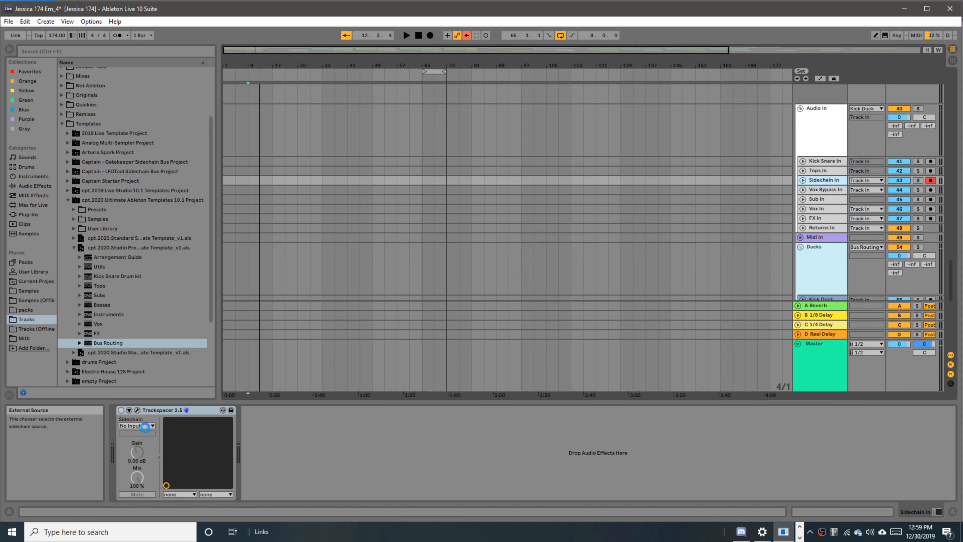
left_click(145, 426)
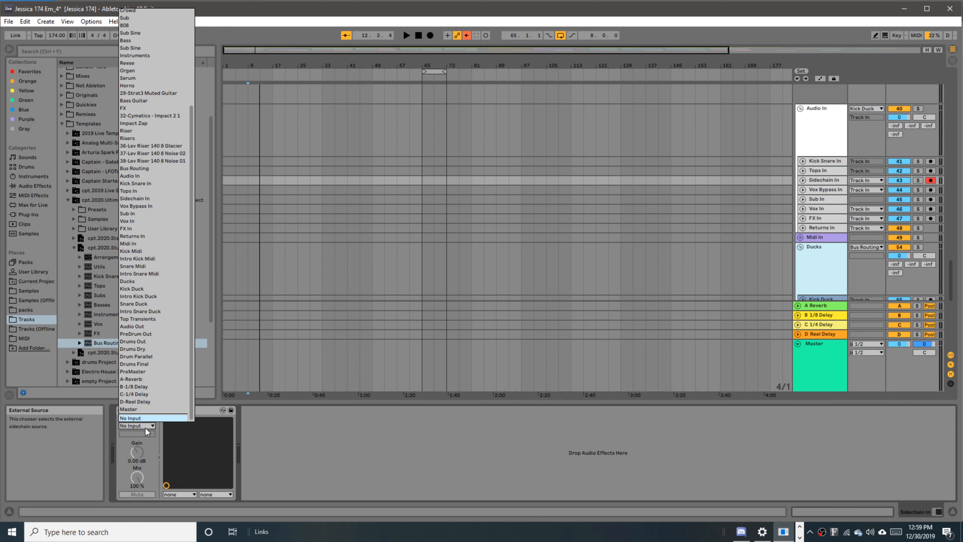
left_click(147, 220)
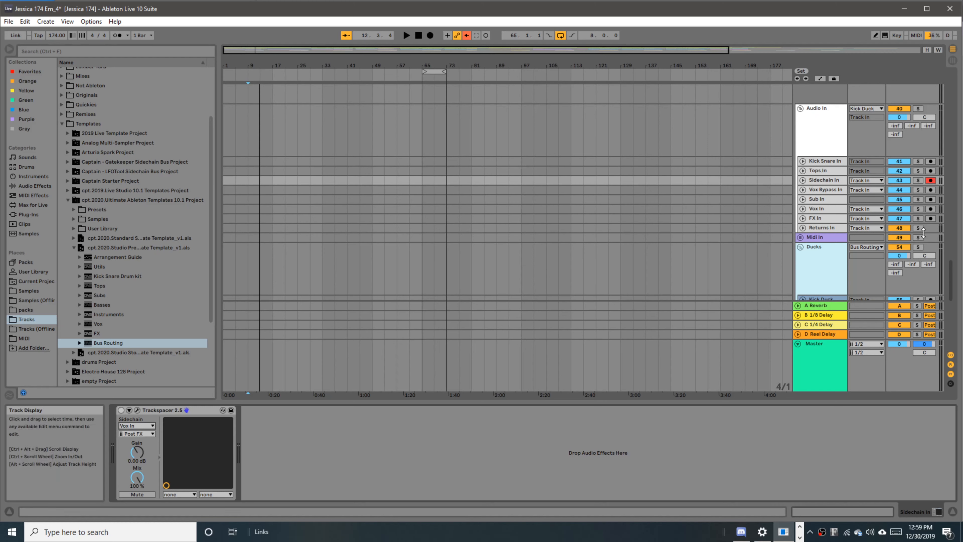
- View the Vox Bypass In track's devices and play the arrangement briefly from bar 37 to check the incoming signals
left_click(335, 199)
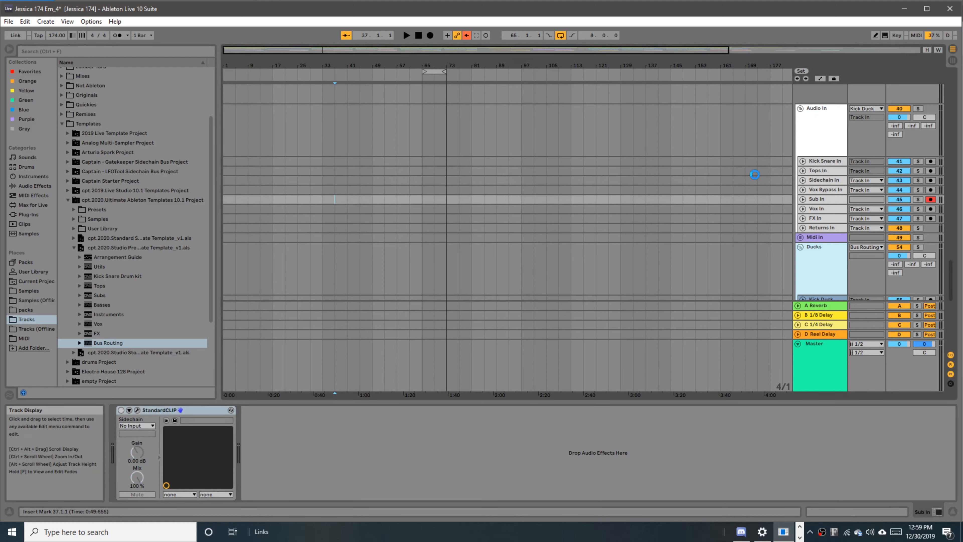
left_click(821, 190)
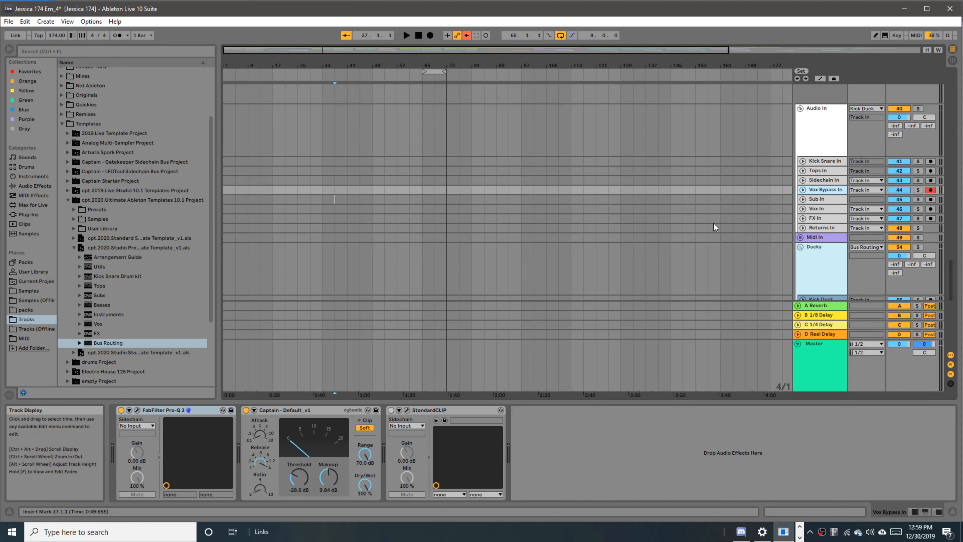
scroll(588, 217, "down", 4)
scroll(520, 233, "up", 4)
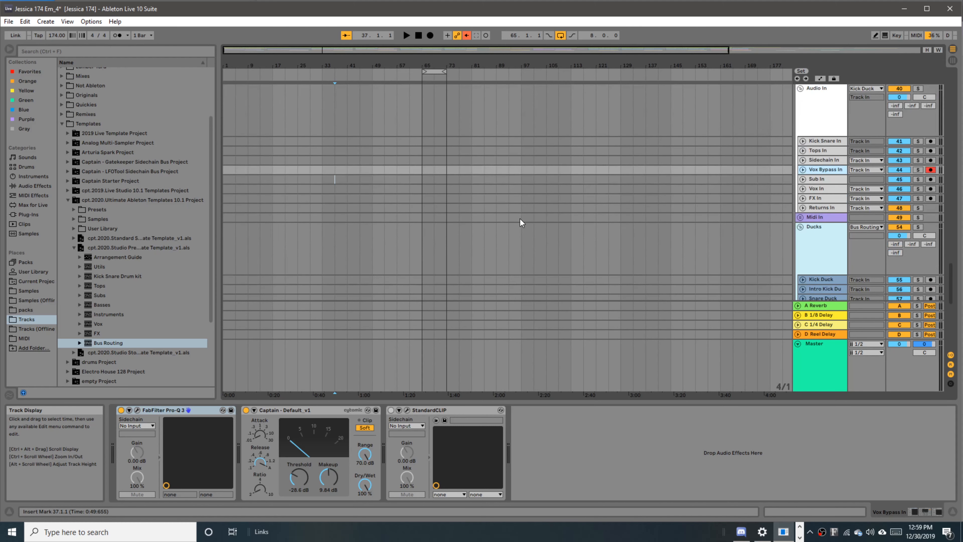
key("space")
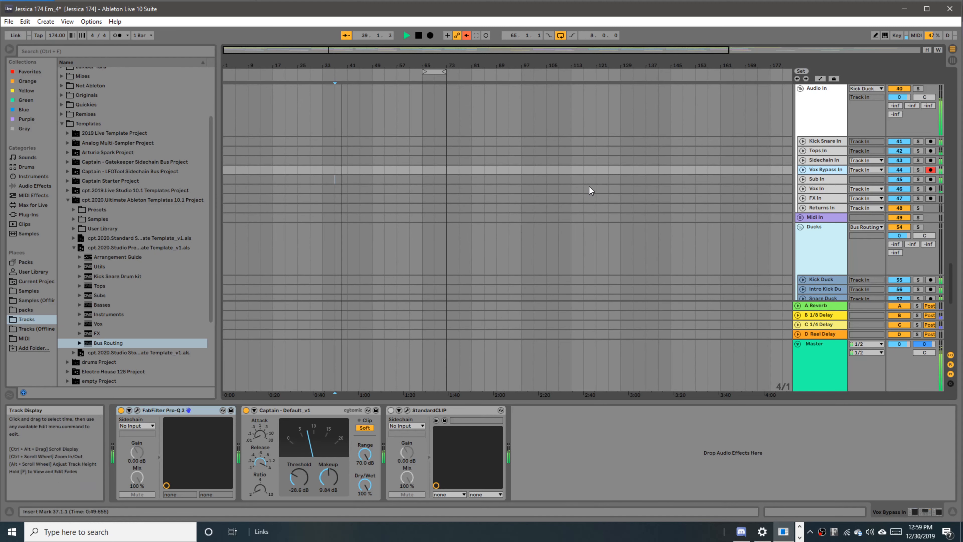
key("space")
- Set the Gatekeepers, Clippers and Drum Bus macros of the Bus Routing group's rack to 127
scroll(351, 218, "down", 10)
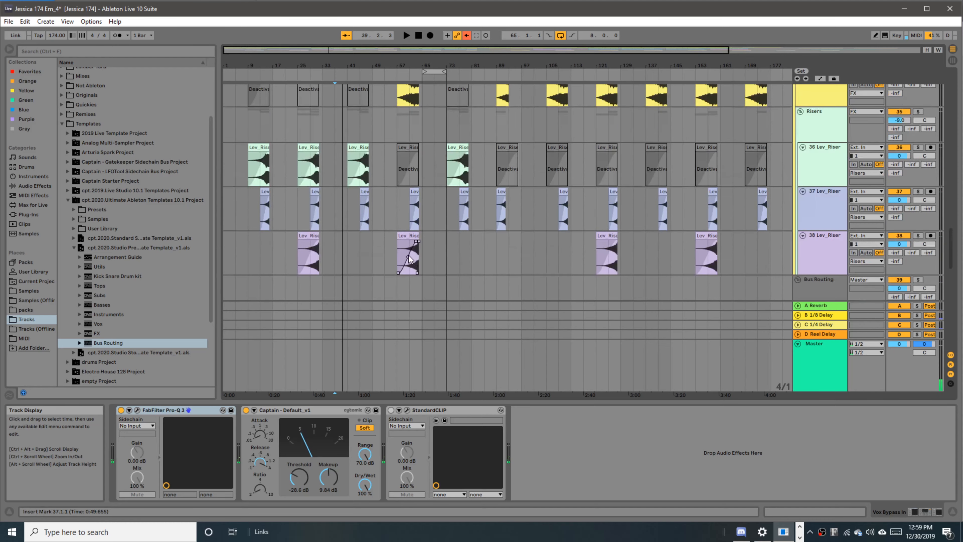
scroll(402, 250, "up", 8)
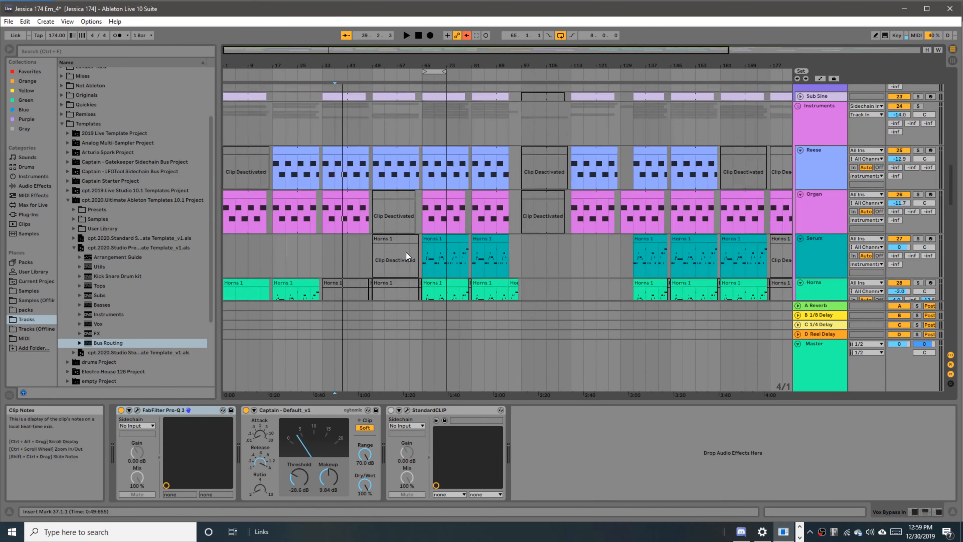
scroll(865, 267, "up", 10)
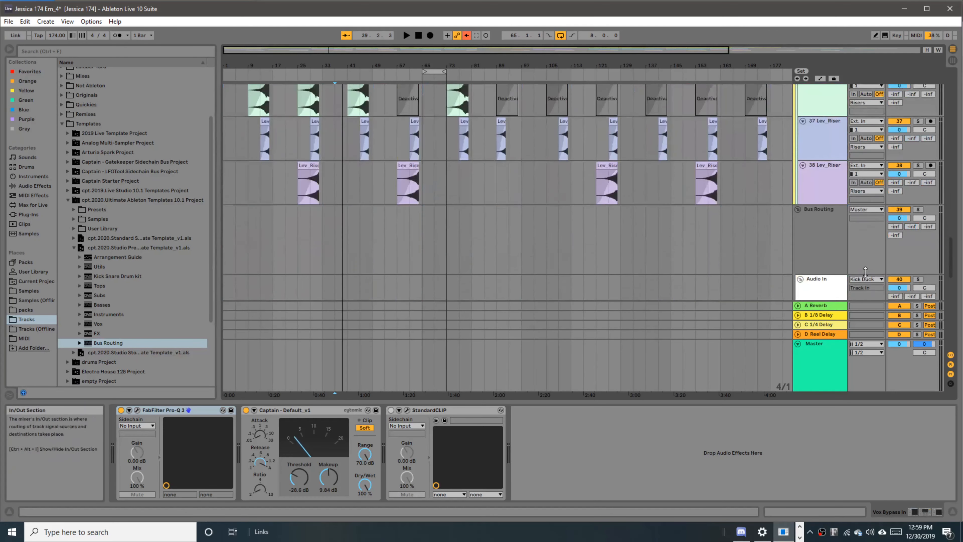
left_click(815, 111)
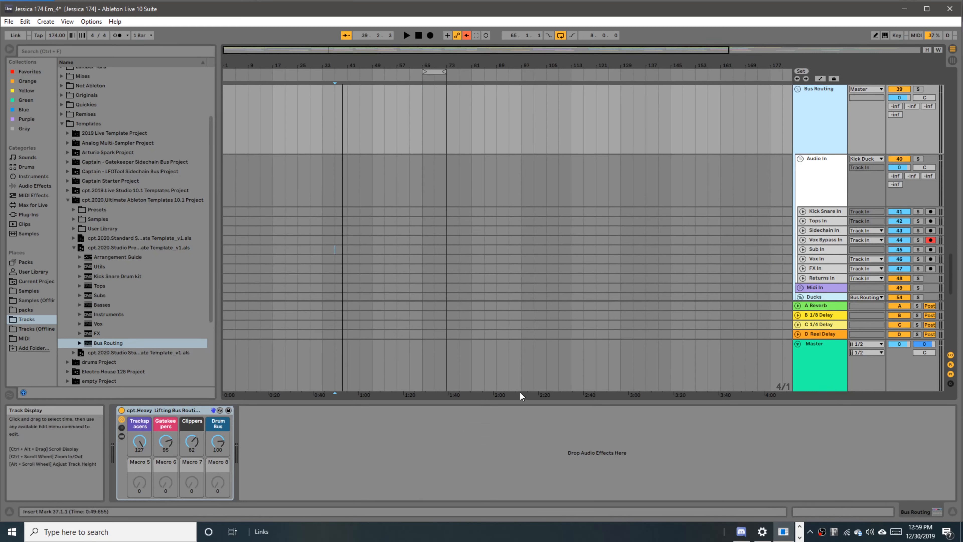
left_click_drag(164, 446, 217, 429)
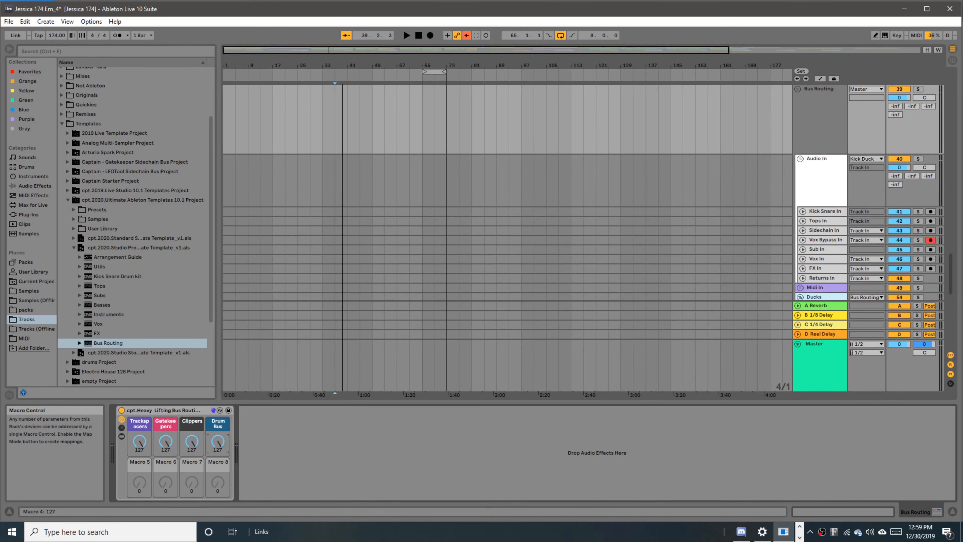
- View the Drums Final track's device chain and play the arrangement briefly to check the drum bus signal
scroll(736, 264, "down", 1)
scroll(744, 252, "down", 5)
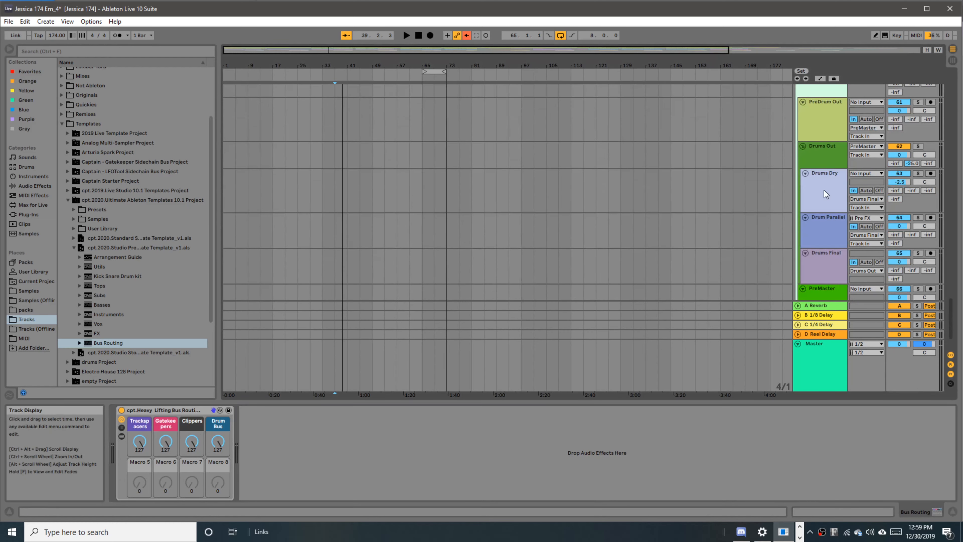
left_click(831, 206)
left_click(825, 219)
key("space")
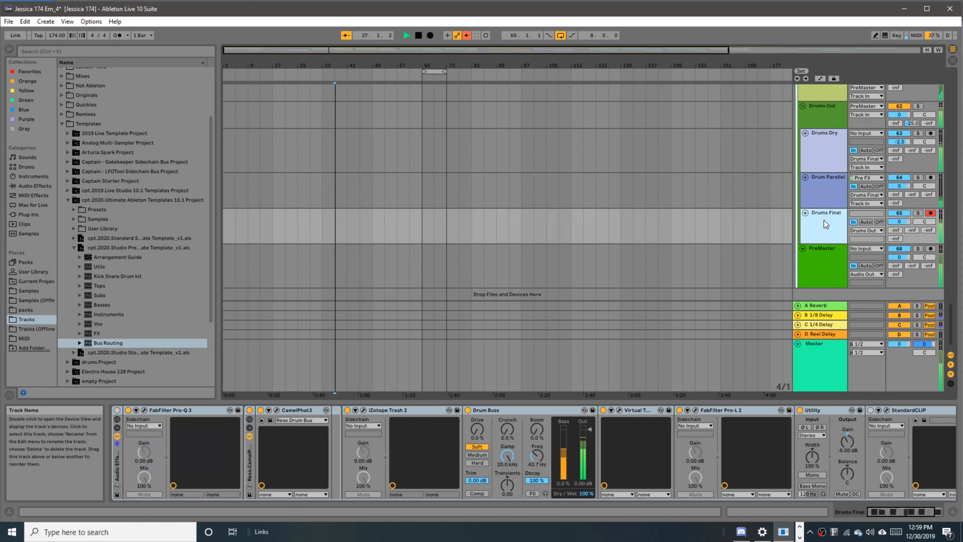
left_click(715, 223)
key("space")
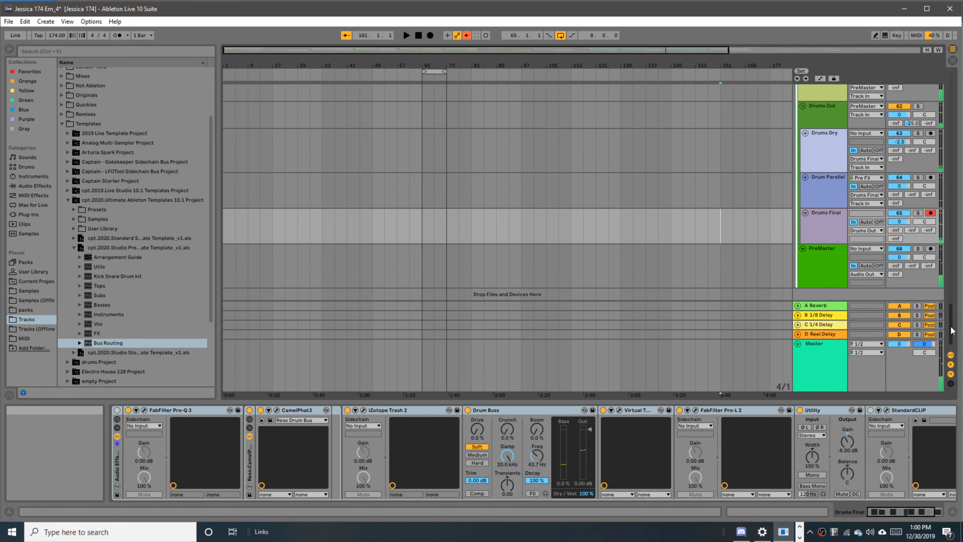
- Set the Trackspacers, Clippers and Drum Bus macros of the Bus Routing group's rack to 0
mouse_move(951, 330)
left_mouse_down()
mouse_move(951, 317)
mouse_move(950, 348)
left_mouse_up()
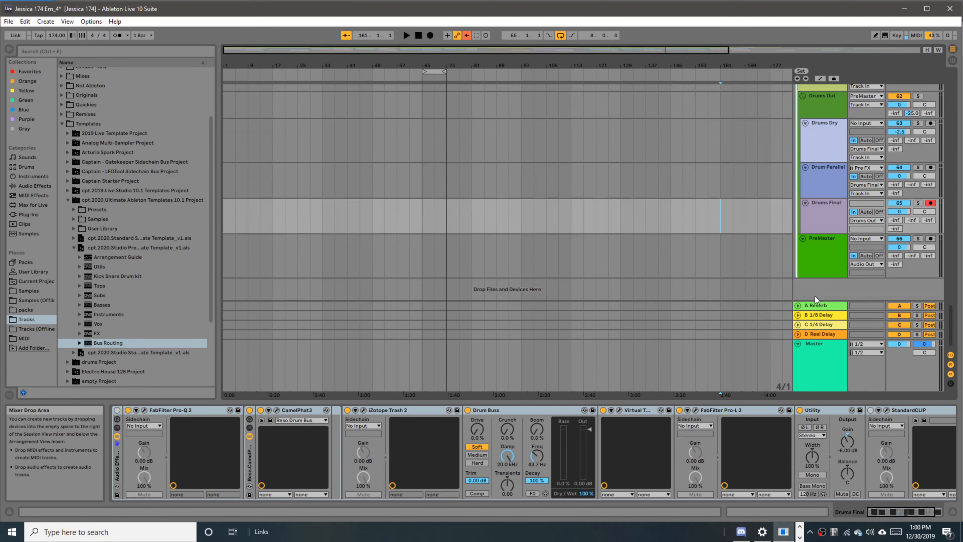
left_click(826, 363)
left_click_drag(952, 323, 951, 254)
left_click(818, 260)
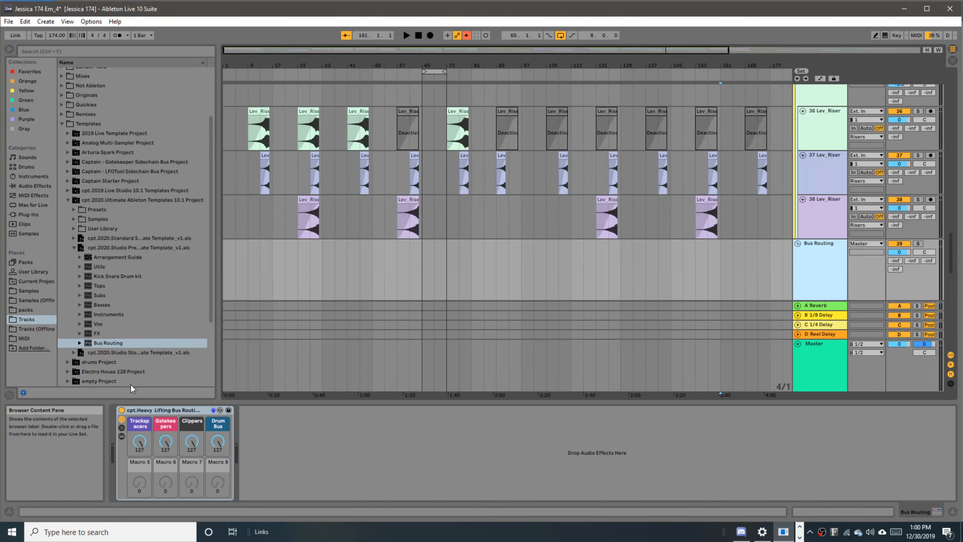
left_click_drag(218, 441, 218, 497)
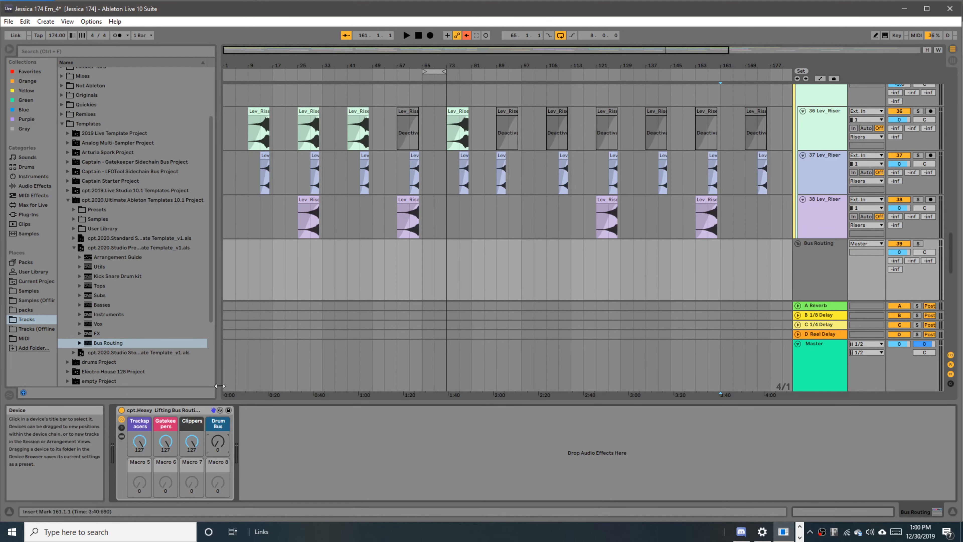
left_click_drag(190, 446, 190, 493)
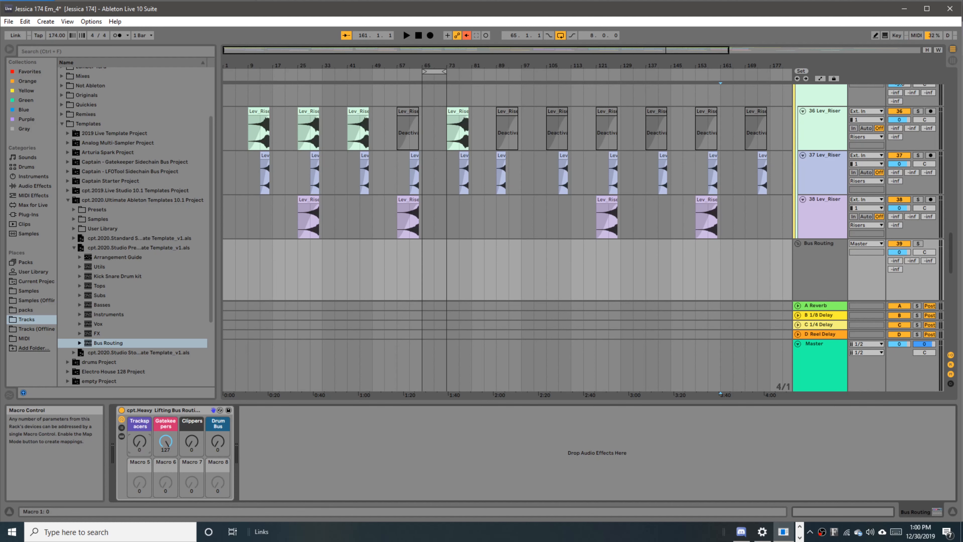
- Play the arrangement from bars 29, 57 and 65 to listen to the mix, and view the Master track's rack
left_click(310, 210)
key("space")
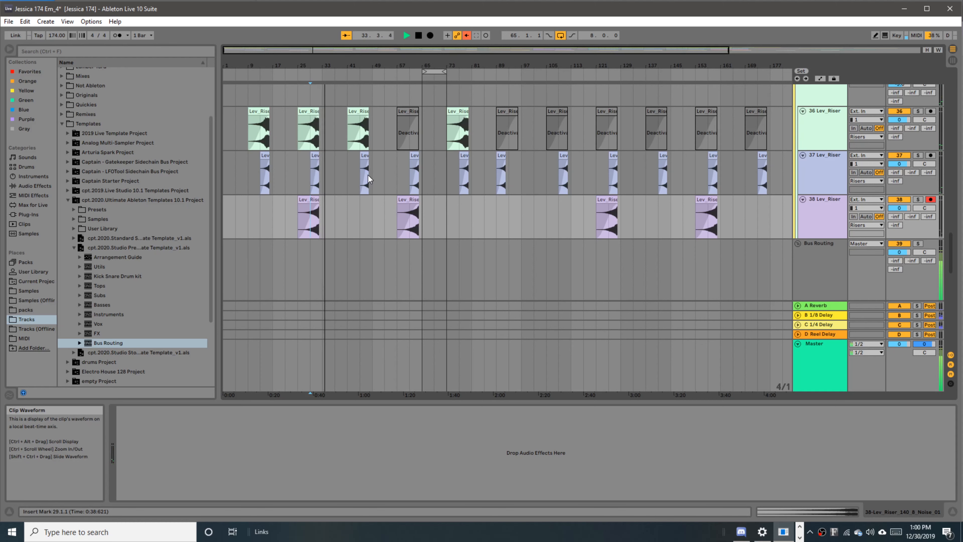
key("space")
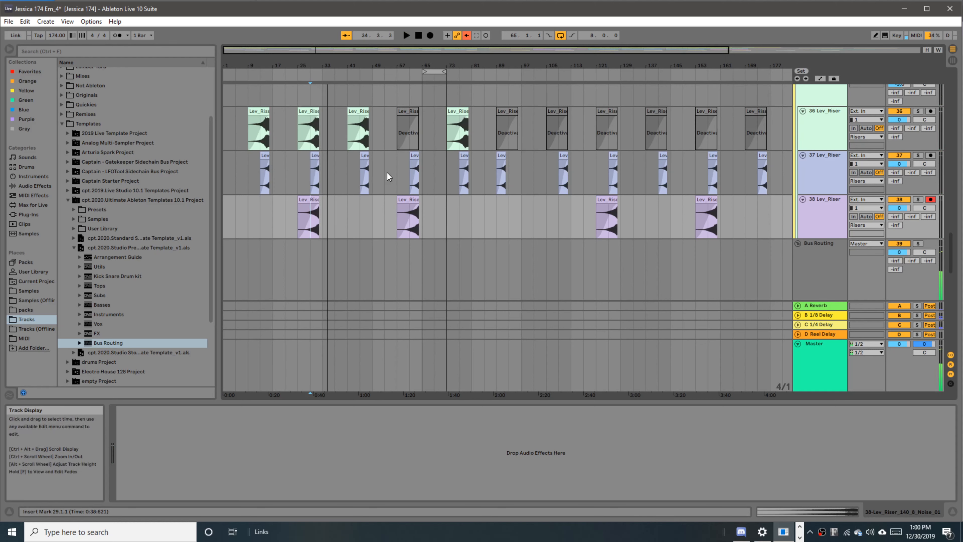
left_click(402, 168)
key("space")
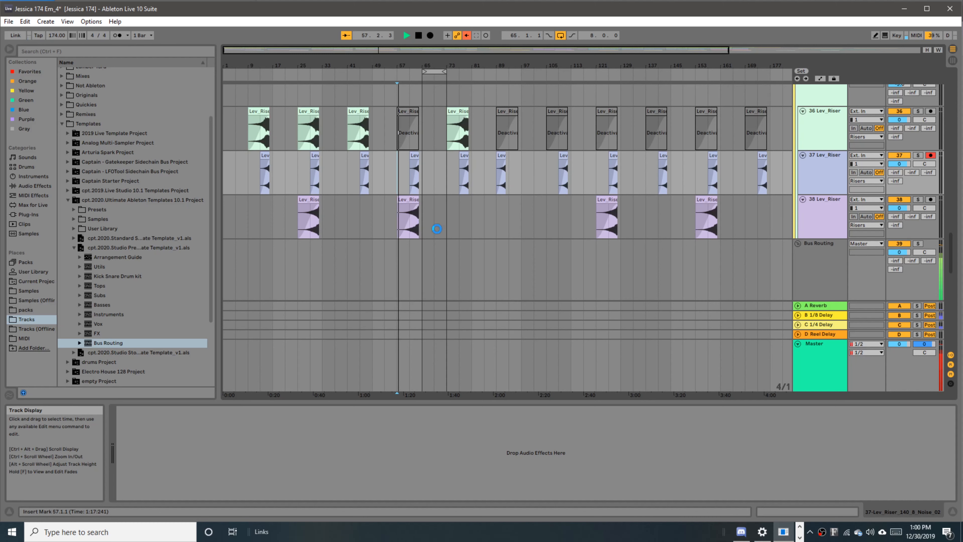
left_click(431, 214)
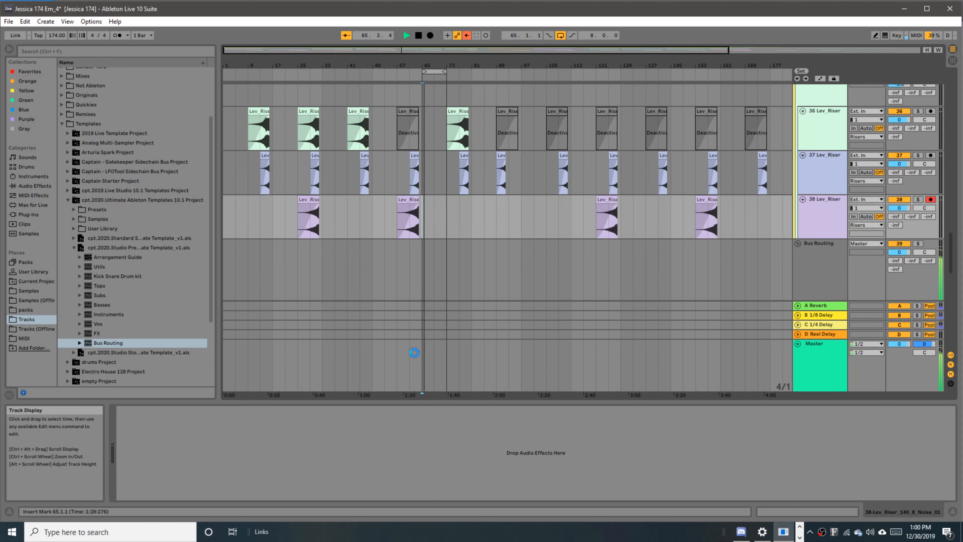
left_click(831, 370)
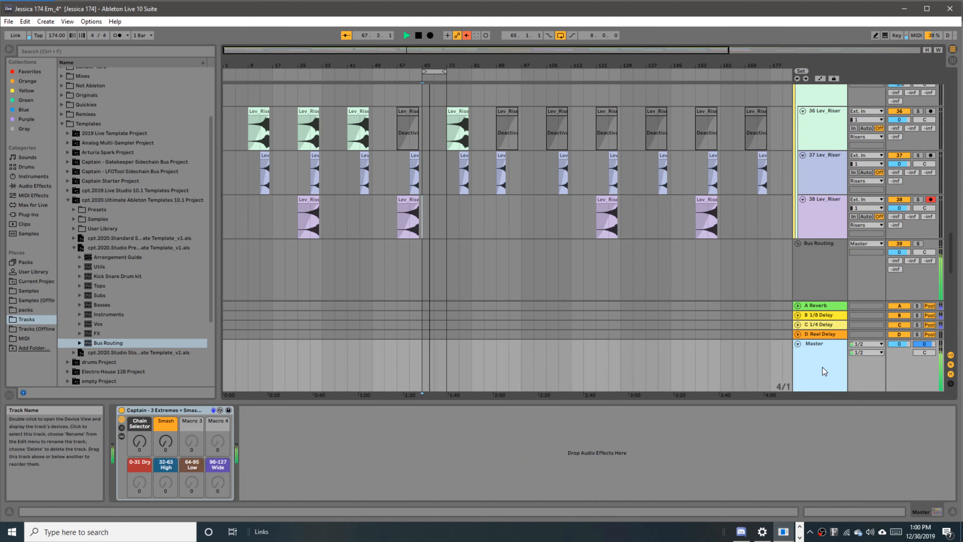
- Compare playback from bar 65 with the Bus Routing rack's Drum Bus macro at 127 and at 0
left_click(819, 282)
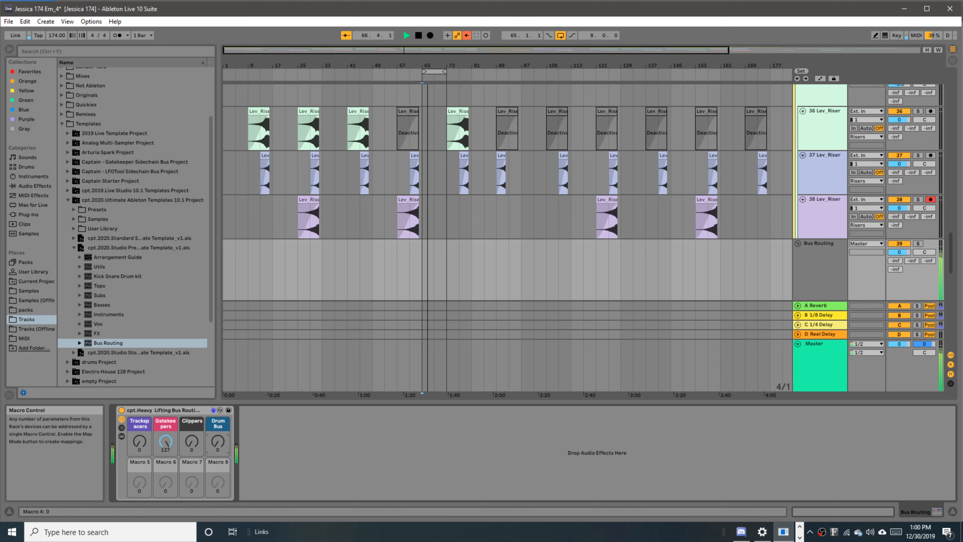
left_click(257, 450)
key("space")
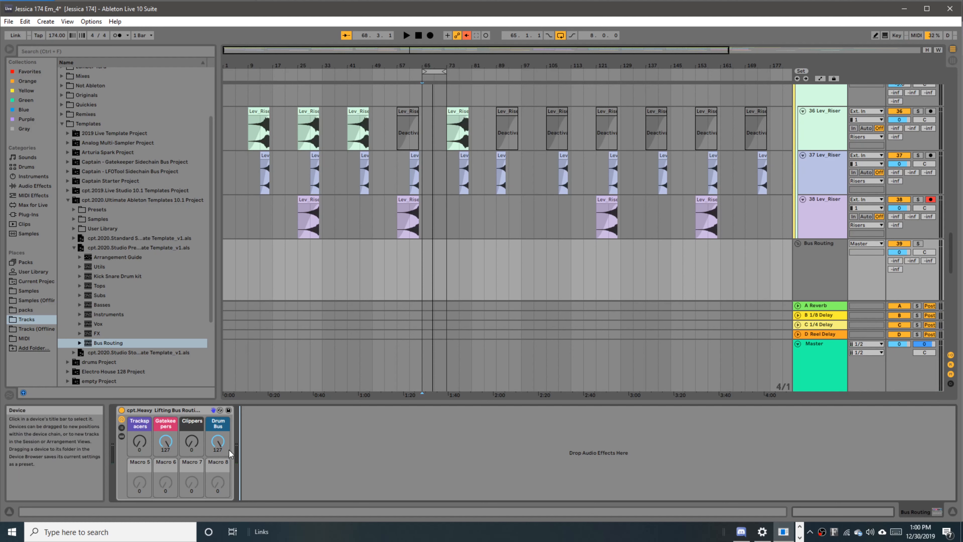
key("space")
left_click_drag(217, 441, 217, 478)
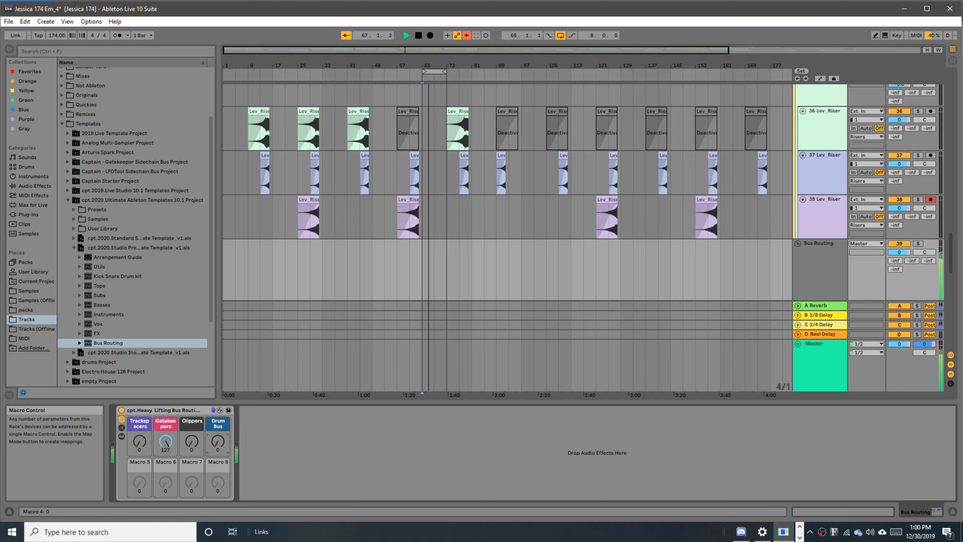
key("space")
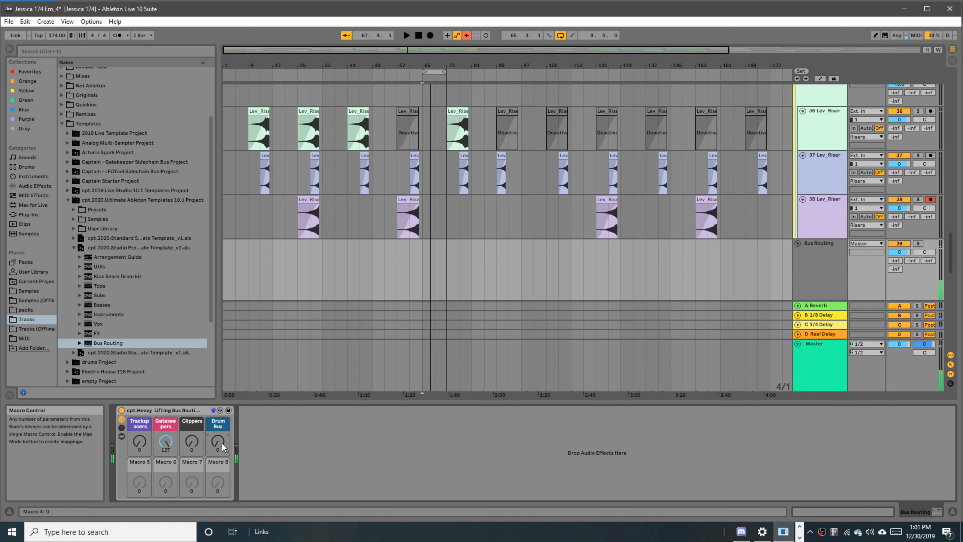
- Set the Bus Routing rack's Drum Bus macro to 127 during playback, then stop the transport
key("space")
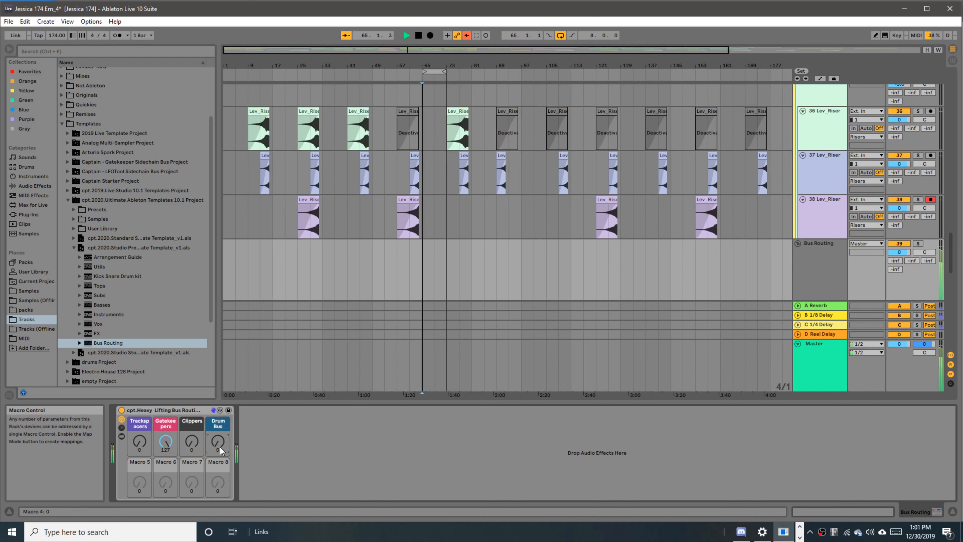
left_click_drag(221, 451, 221, 425)
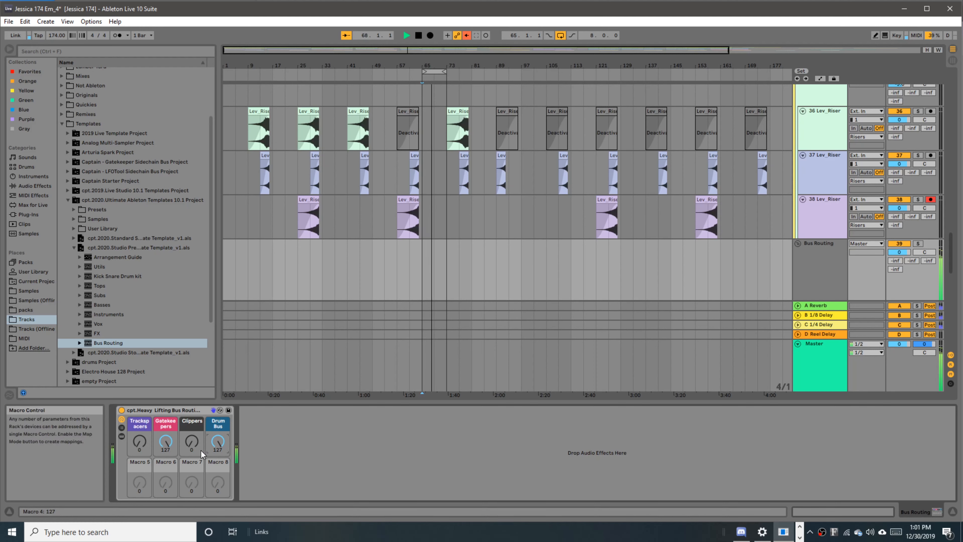
left_click(286, 444)
key("space")
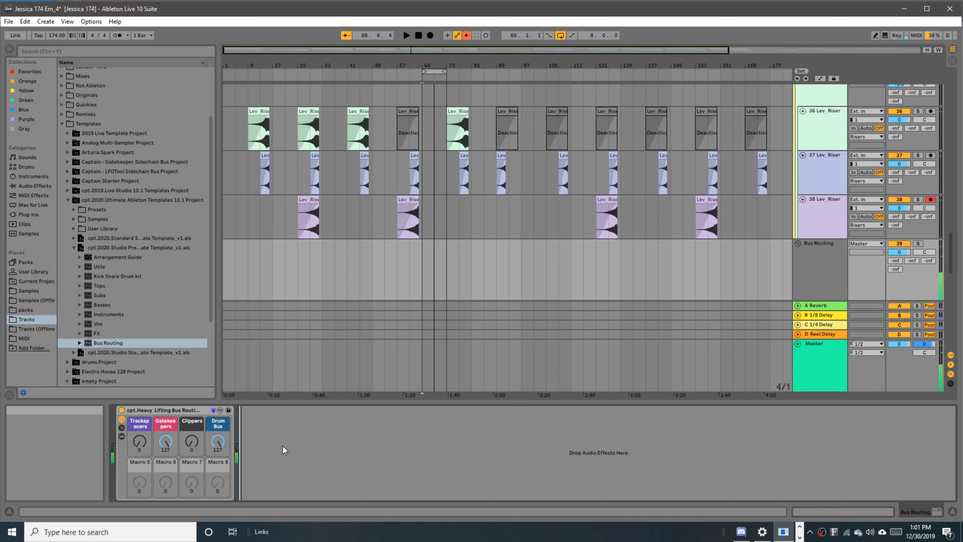
- Set the Bus Routing rack's Clippers and Trackspacers macros to 127 during playback, and stop the transport
left_click(195, 445)
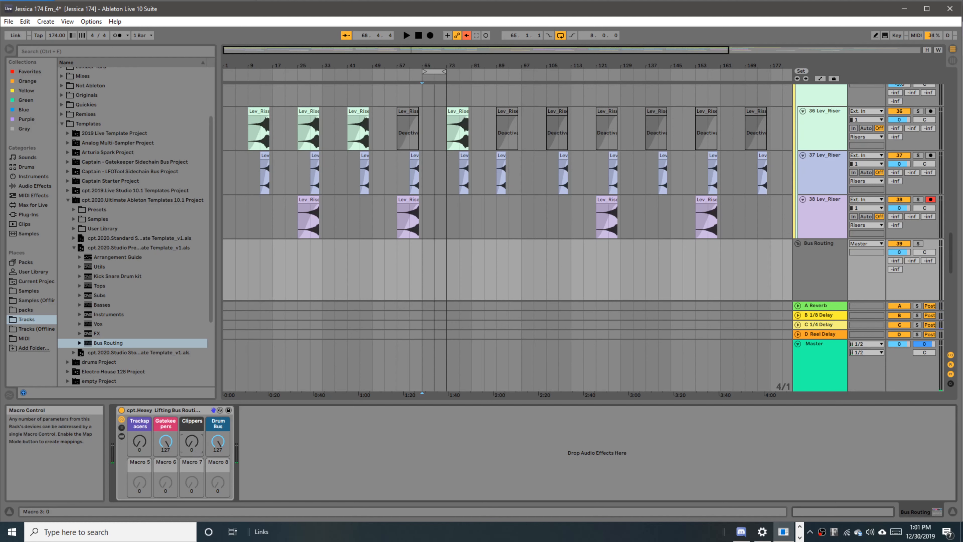
key("space")
left_click_drag(193, 442, 193, 374)
left_click_drag(140, 443, 140, 374)
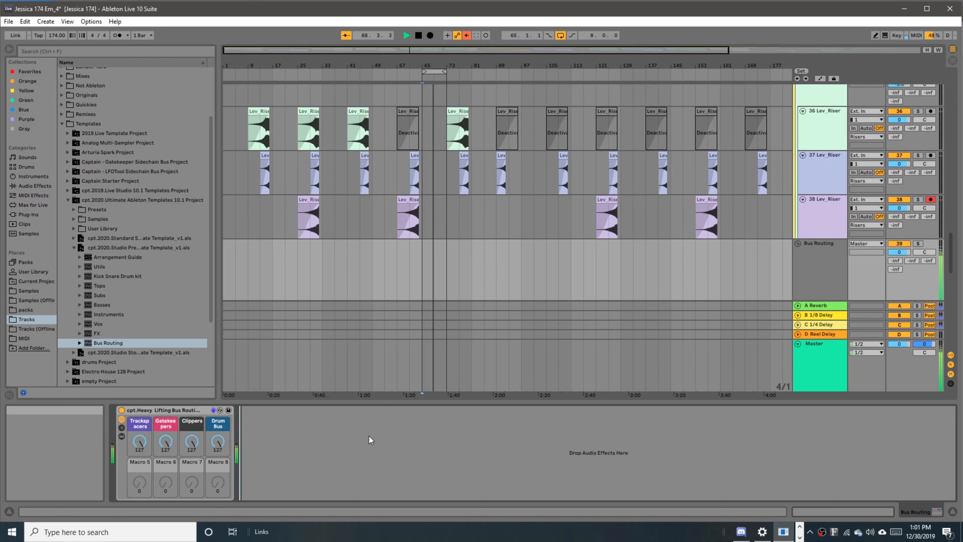
key("space")
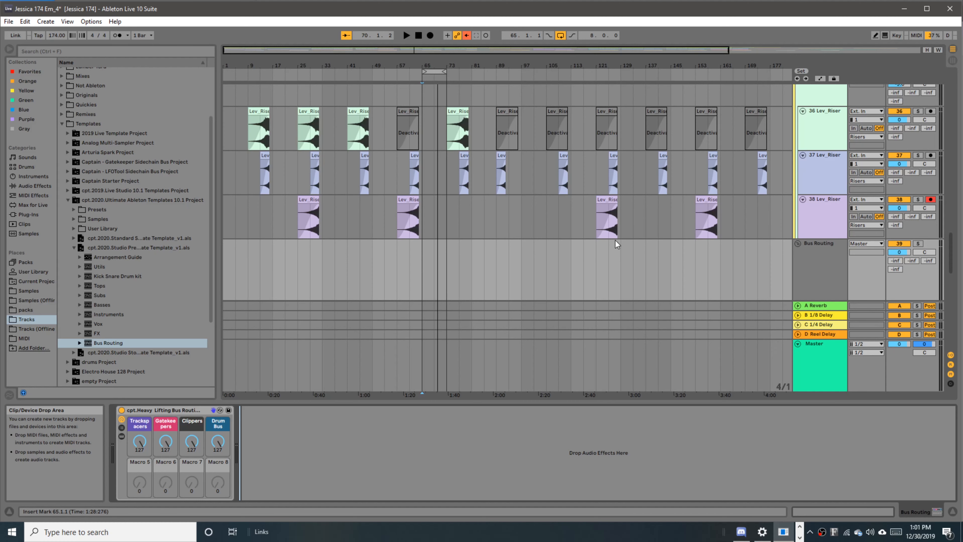
- Look over the first tracks inside the Bus Routing group and fold the group
left_click(797, 244)
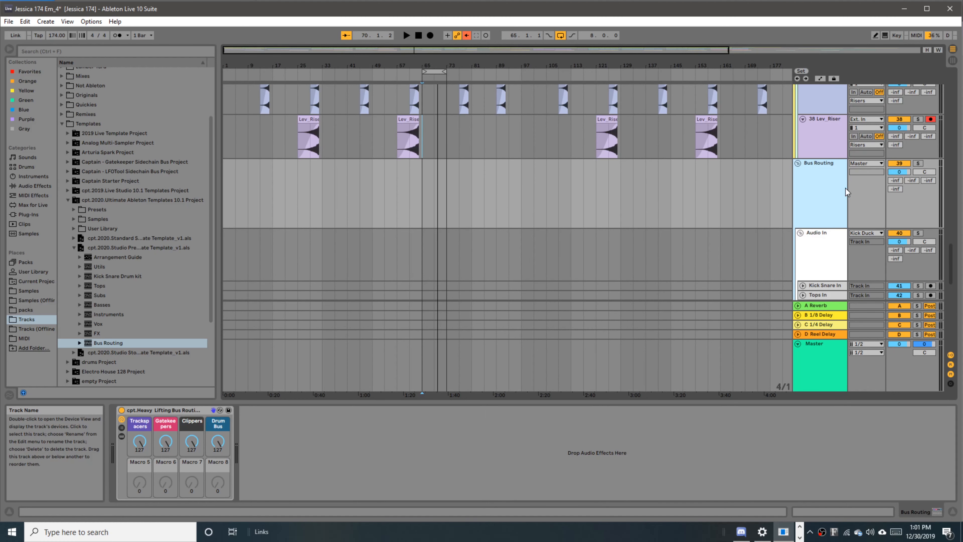
scroll(828, 203, "up", 5)
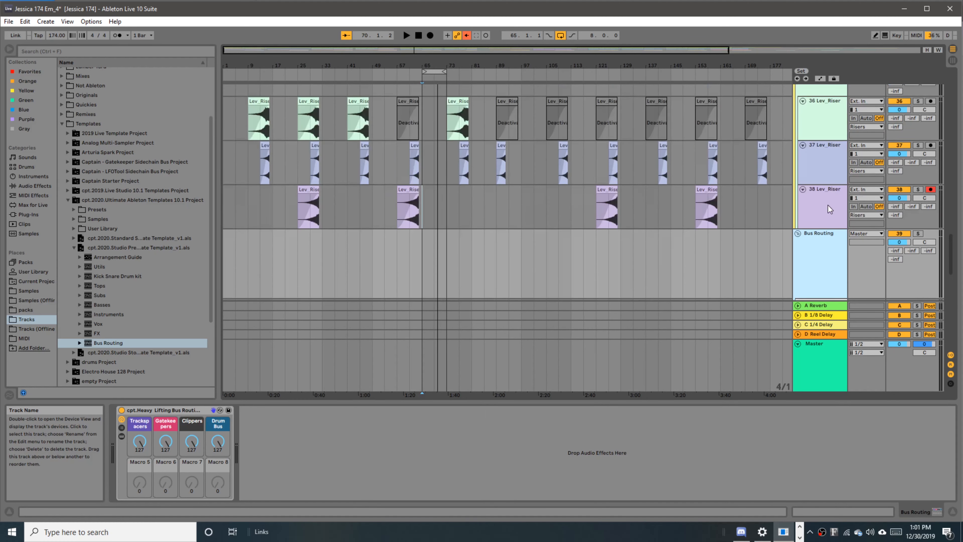
scroll(811, 239, "down", 5)
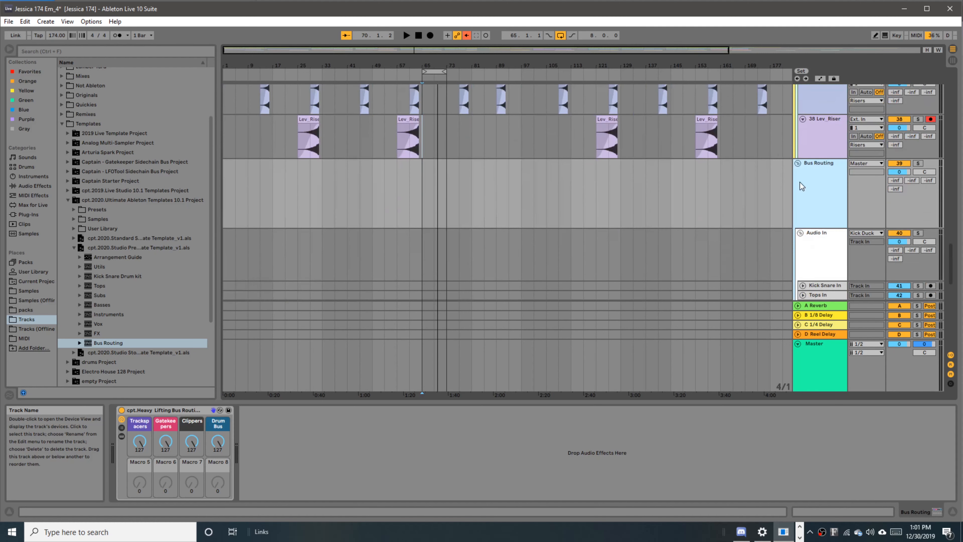
left_click(797, 163)
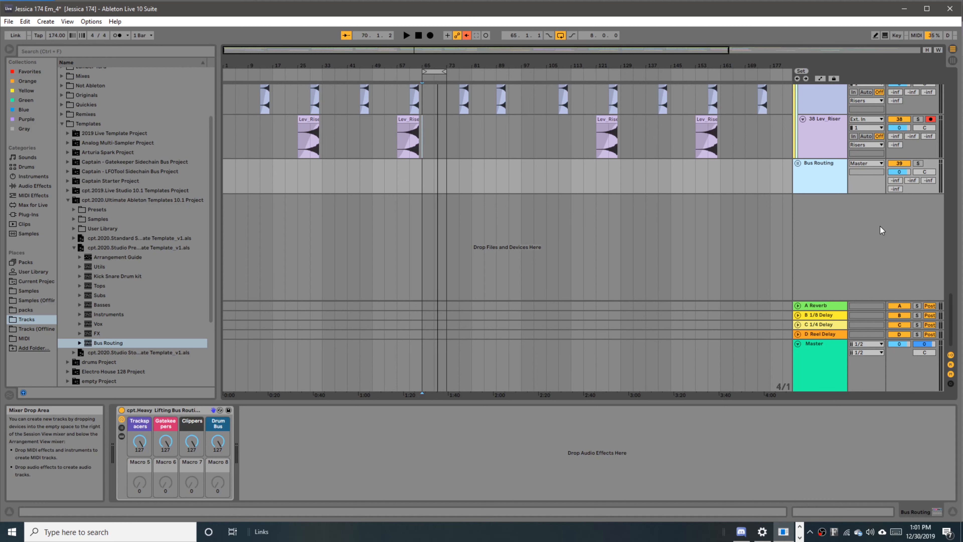
key("alt+Tab")
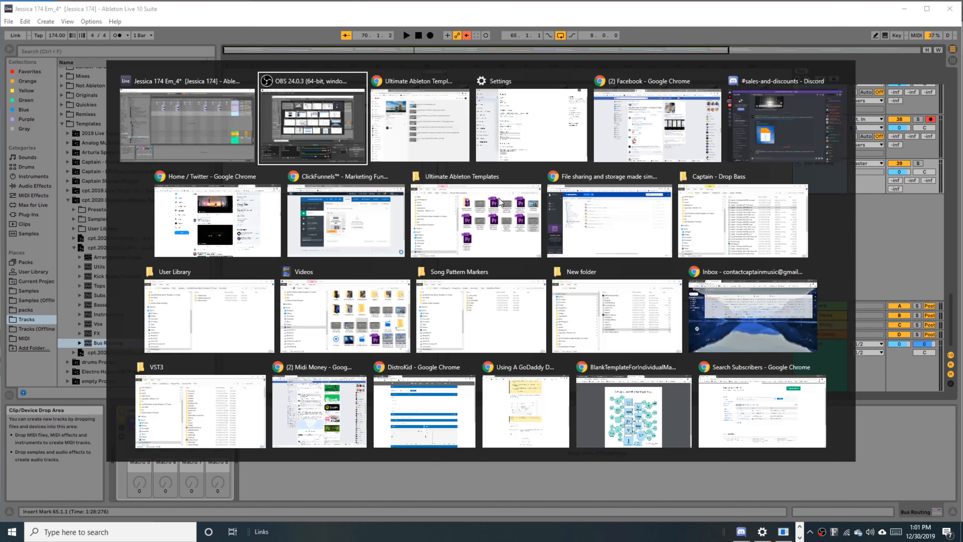